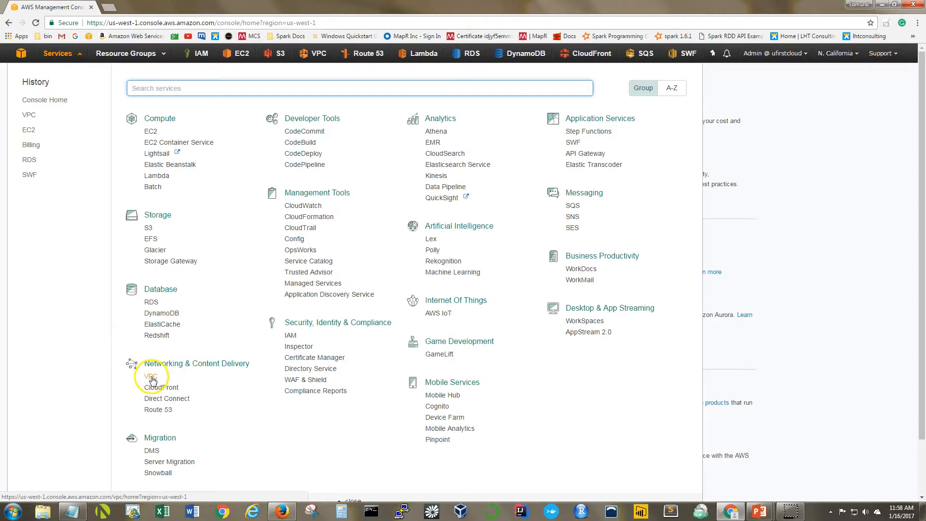
Step: Open the VPC service and examine the VPC wizard's preset configurations, exiting the wizard without selecting one
{"action": "left_click", "coordinate": [151, 379]}
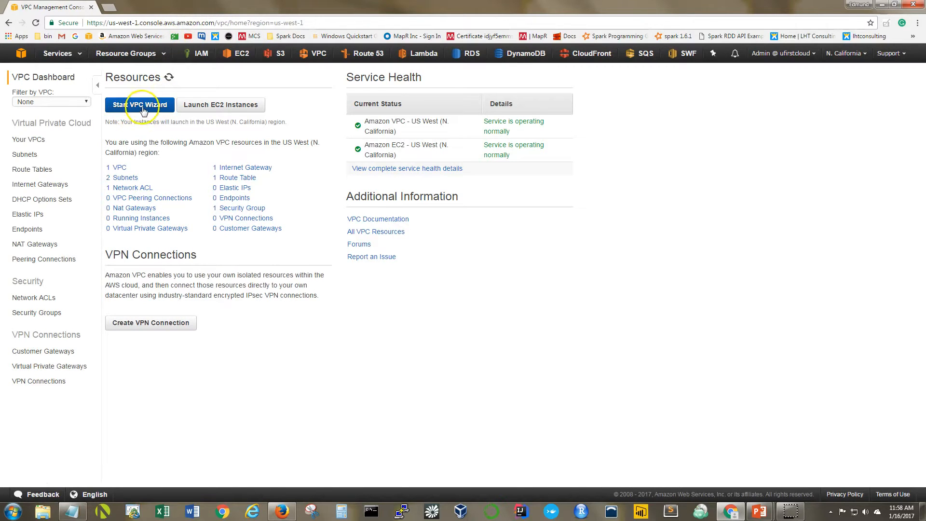
{"action": "left_click", "coordinate": [143, 108]}
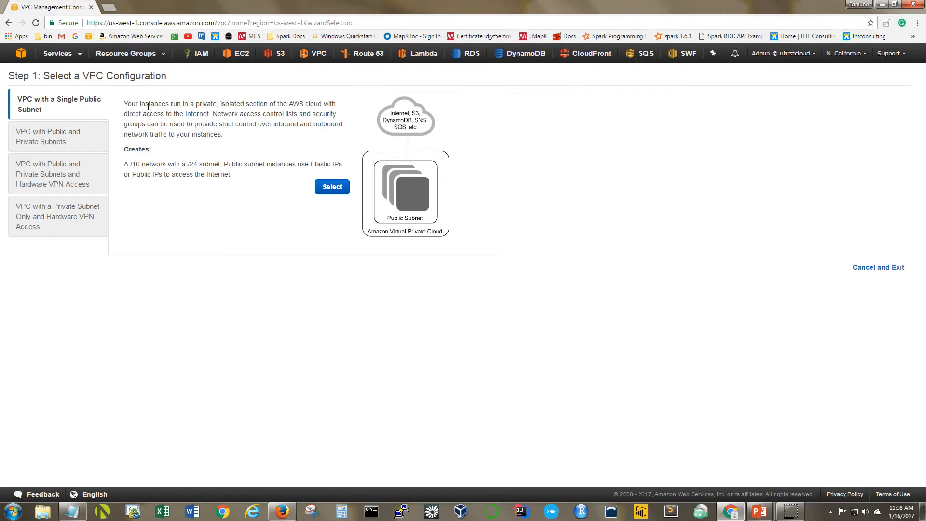
{"action": "left_click", "coordinate": [87, 139]}
{"action": "left_click", "coordinate": [80, 177]}
{"action": "left_click", "coordinate": [75, 224]}
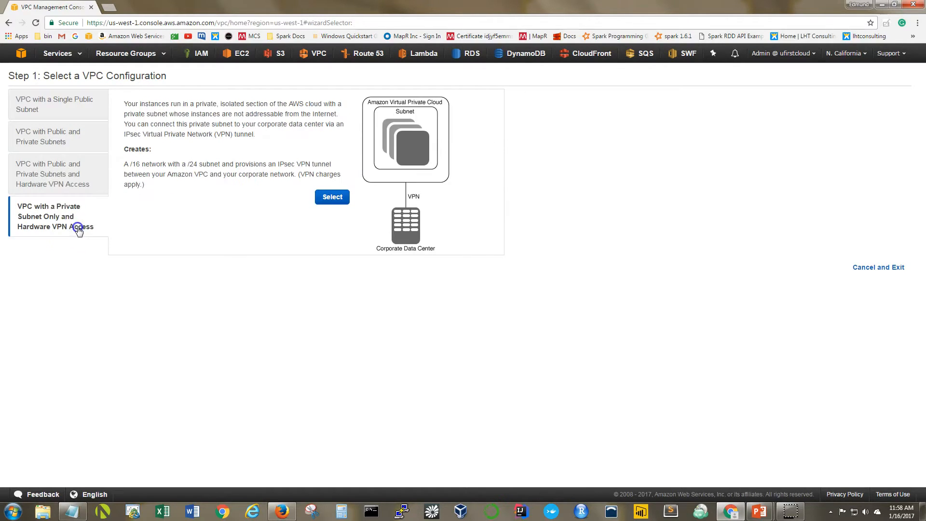
{"action": "left_click", "coordinate": [886, 269]}
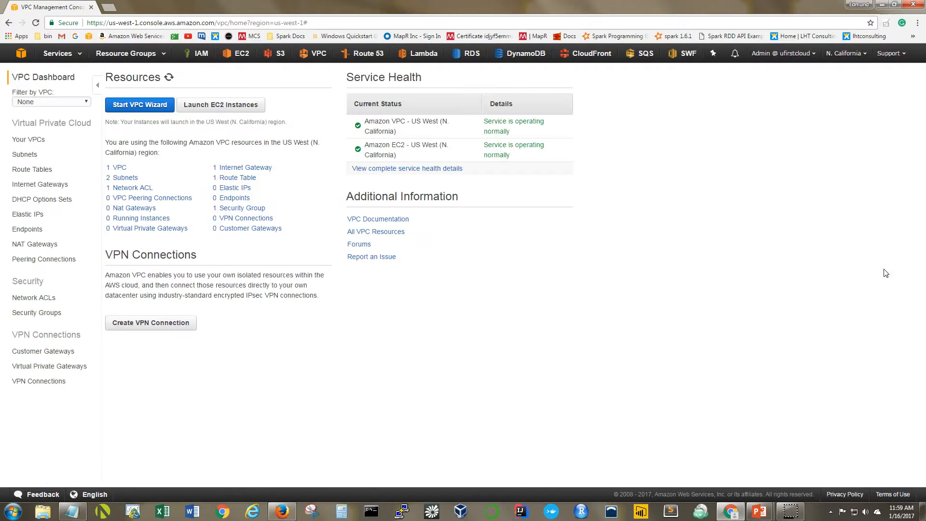
{"action": "left_click", "coordinate": [881, 266]}
Step: Start creating a new VPC from the list of VPCs and give it the name tag A-New-VPC
{"action": "left_click", "coordinate": [33, 141]}
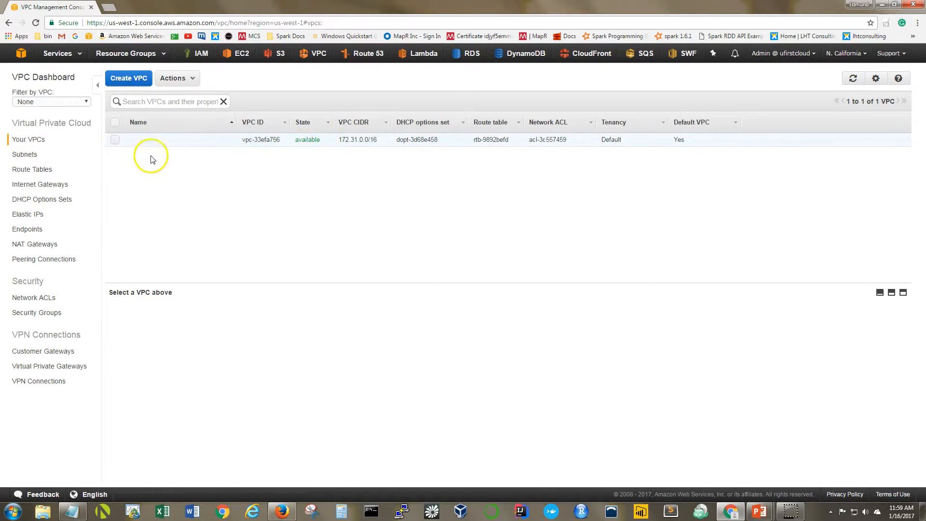
{"action": "left_click", "coordinate": [123, 82]}
{"action": "left_click", "coordinate": [504, 202]}
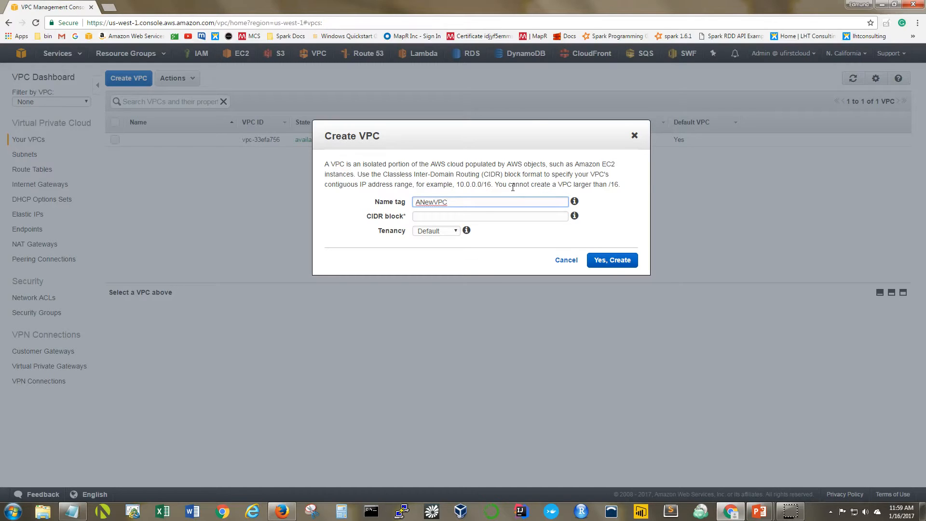
{"action": "left_click", "coordinate": [421, 202]}
{"action": "type", "text": "-"}
{"action": "left_click", "coordinate": [437, 202]}
Step: Set the new VPC's CIDR block to 10.0.0.0/16, copied from the example in the dialog's description
{"action": "left_click", "coordinate": [420, 216]}
{"action": "left_click", "coordinate": [372, 219]}
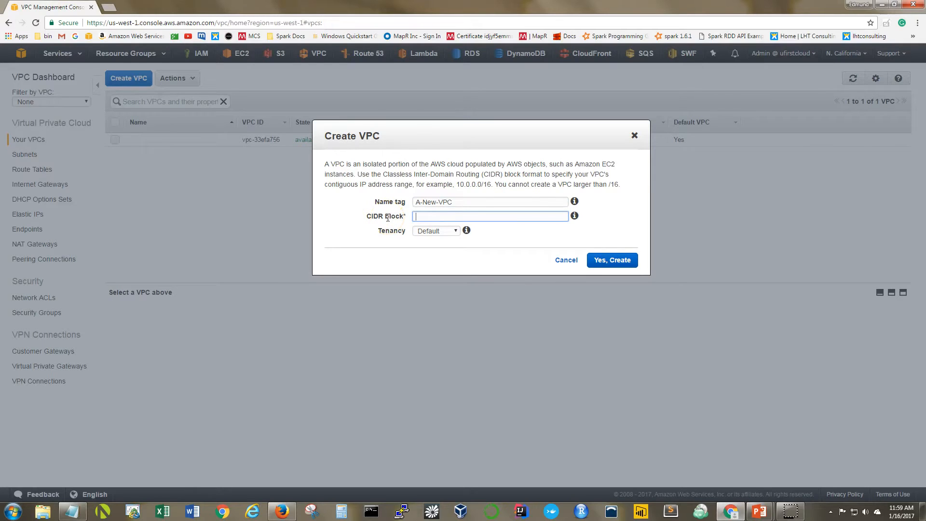
{"action": "left_click_drag", "start_coordinate": [456, 184], "coordinate": [490, 185]}
{"action": "key", "text": "ctrl+c"}
{"action": "right_click", "coordinate": [489, 186]}
{"action": "left_click", "coordinate": [502, 192]}
{"action": "right_click", "coordinate": [474, 215]}
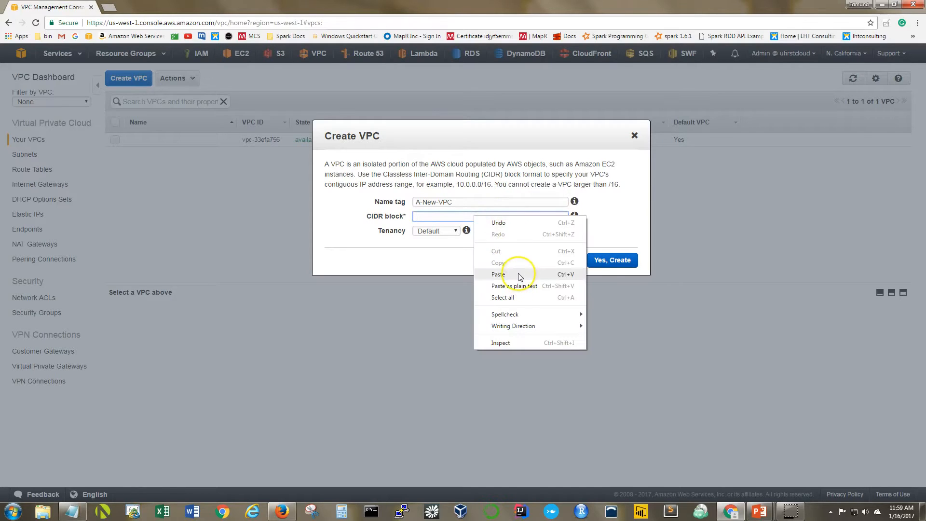
{"action": "left_click", "coordinate": [499, 274]}
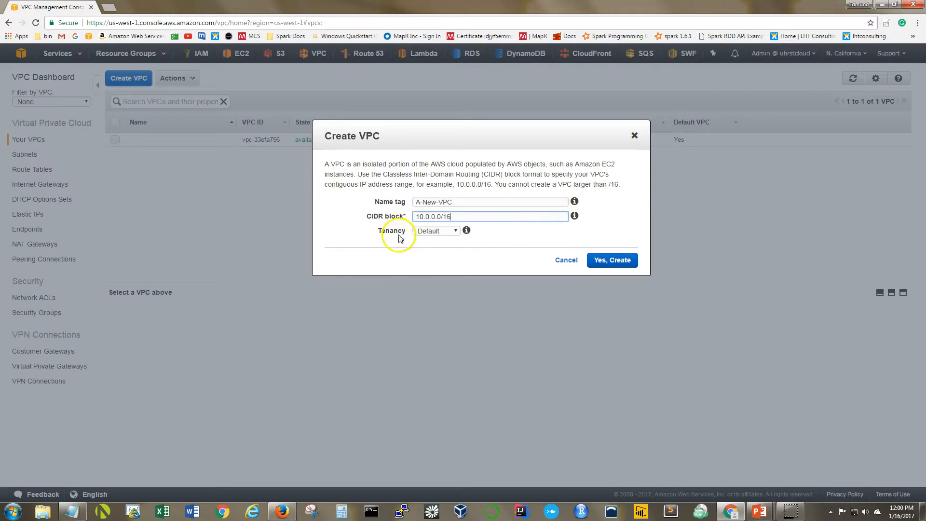
Step: Choose Default tenancy for the new VPC and create it
{"action": "left_click", "coordinate": [456, 231]}
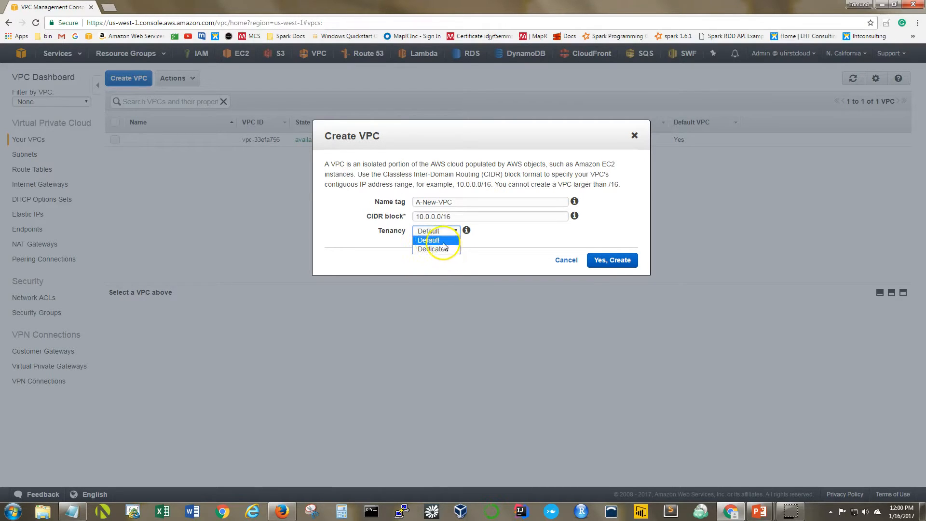
{"action": "left_click", "coordinate": [428, 240]}
{"action": "left_click", "coordinate": [594, 263]}
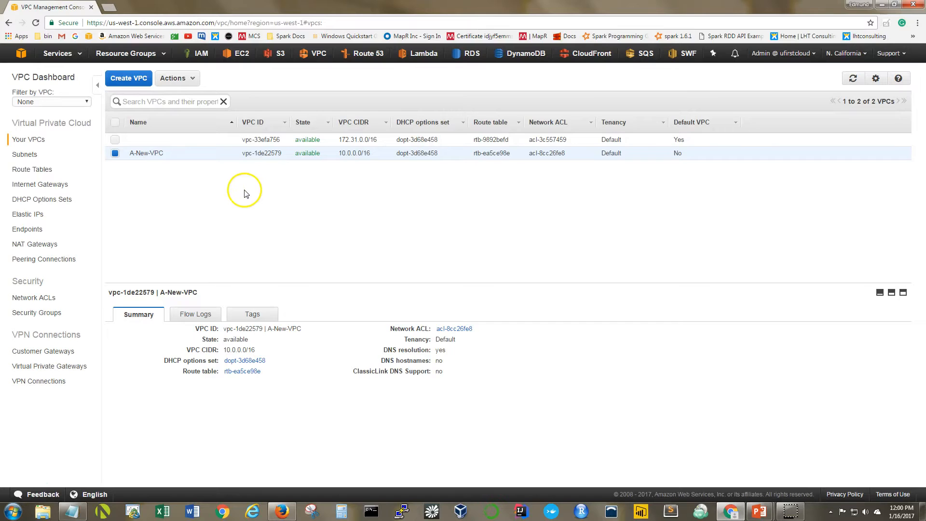
Step: Start a new subnet named PublicSubNet in A-New-VPC, with us-west-1b as its availability zone
{"action": "left_click", "coordinate": [23, 155]}
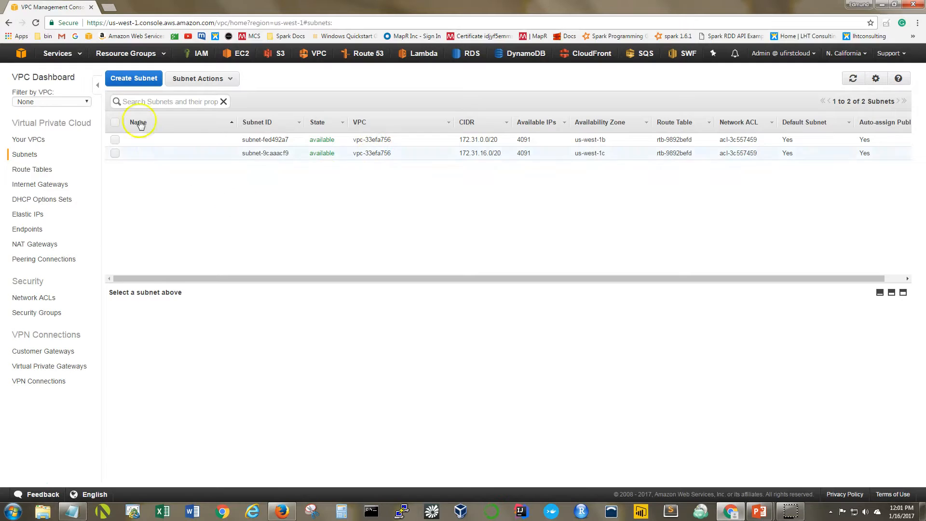
{"action": "left_click", "coordinate": [130, 83]}
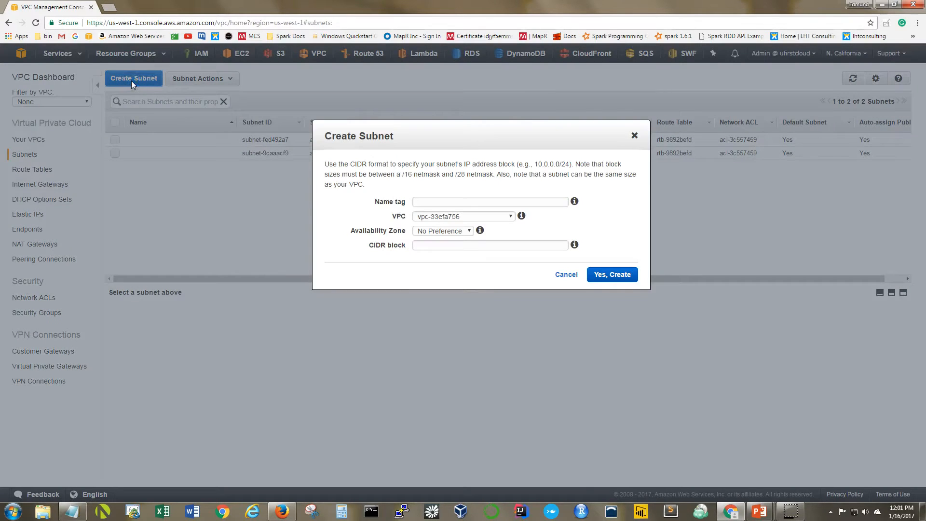
{"action": "left_click", "coordinate": [425, 202]}
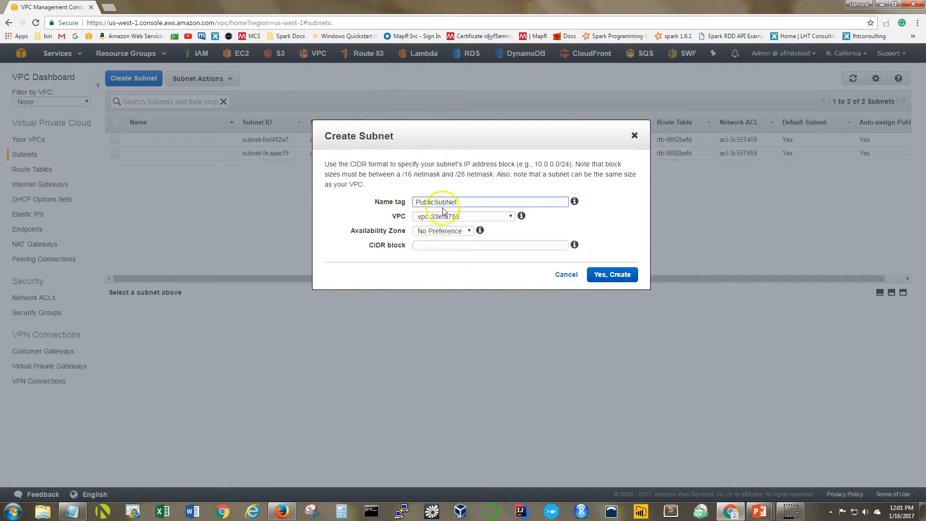
{"action": "left_click", "coordinate": [429, 217]}
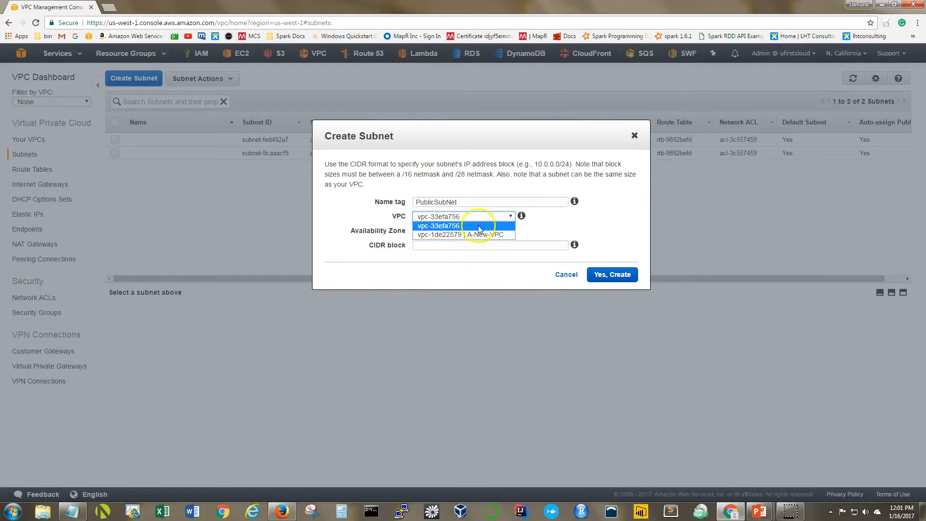
{"action": "left_click", "coordinate": [20, 481]}
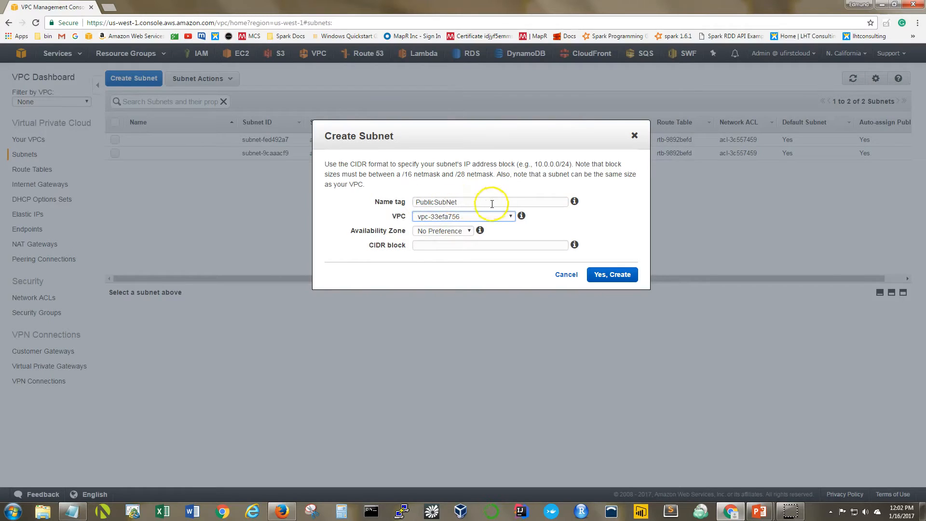
{"action": "left_click", "coordinate": [479, 216]}
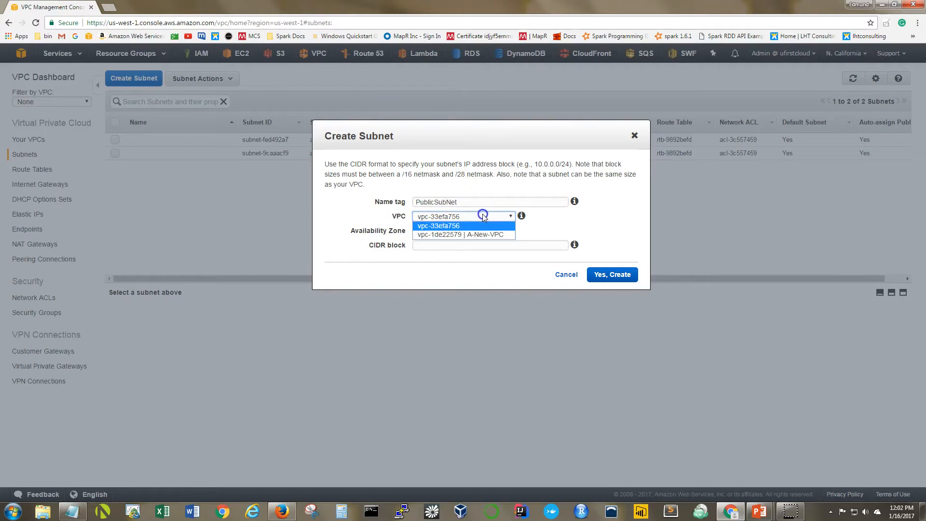
{"action": "left_click", "coordinate": [505, 234]}
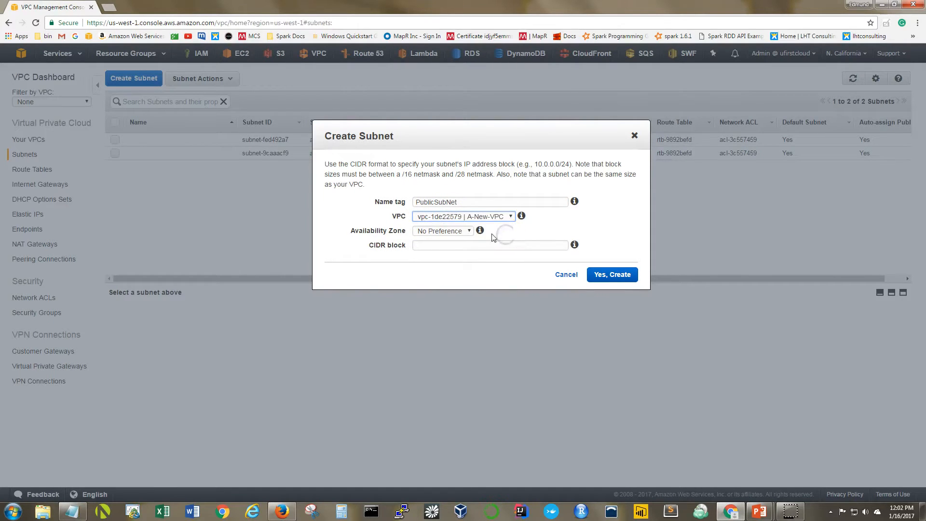
{"action": "left_click", "coordinate": [437, 232]}
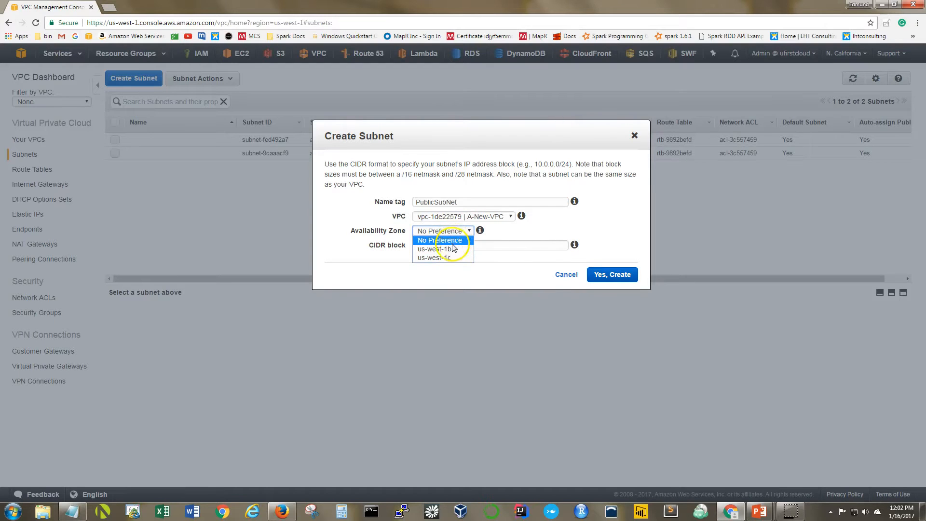
{"action": "left_click", "coordinate": [451, 250]}
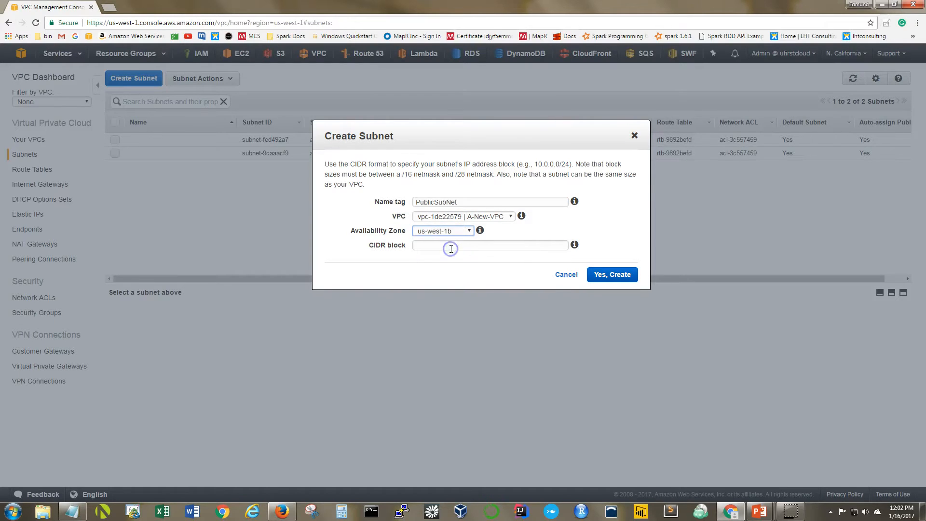
Step: Set the subnet's CIDR block to 10.0.3.0/24, adapting the example from the dialog's description, and create the subnet
{"action": "left_click", "coordinate": [431, 246]}
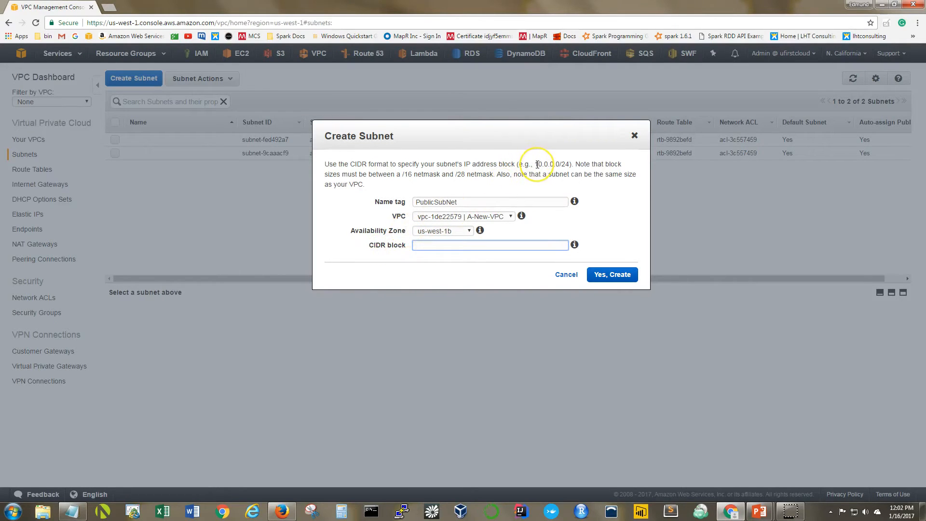
{"action": "left_click_drag", "start_coordinate": [537, 165], "coordinate": [569, 164]}
{"action": "right_click", "coordinate": [563, 163]}
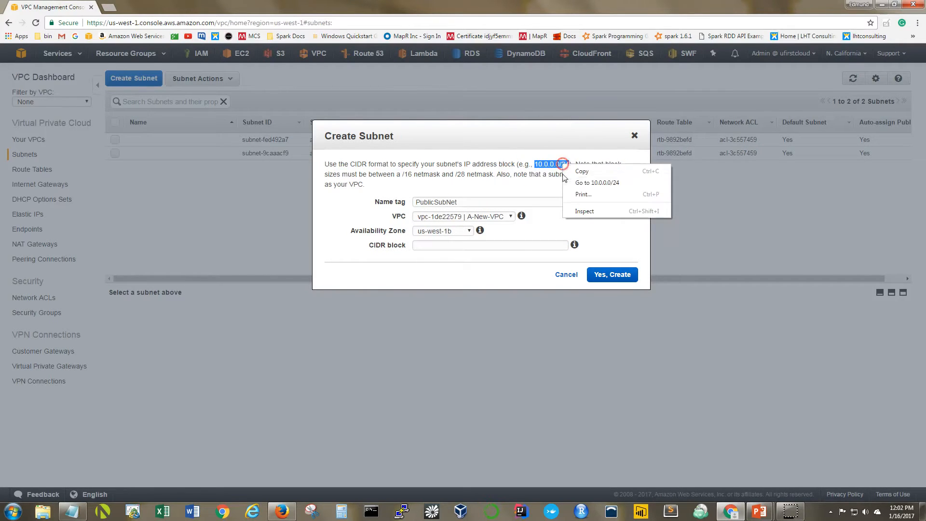
{"action": "left_click", "coordinate": [575, 170]}
{"action": "right_click", "coordinate": [456, 246]}
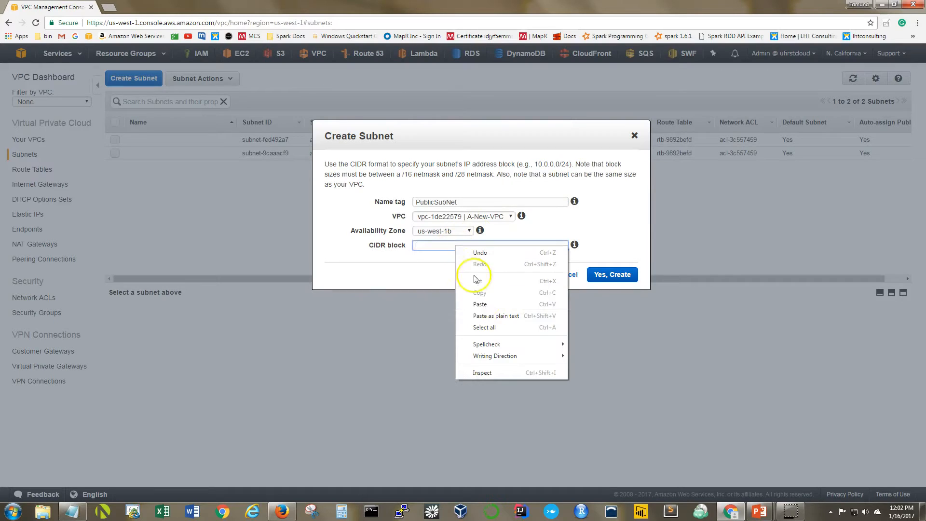
{"action": "left_click", "coordinate": [455, 300]}
{"action": "left_click", "coordinate": [432, 247]}
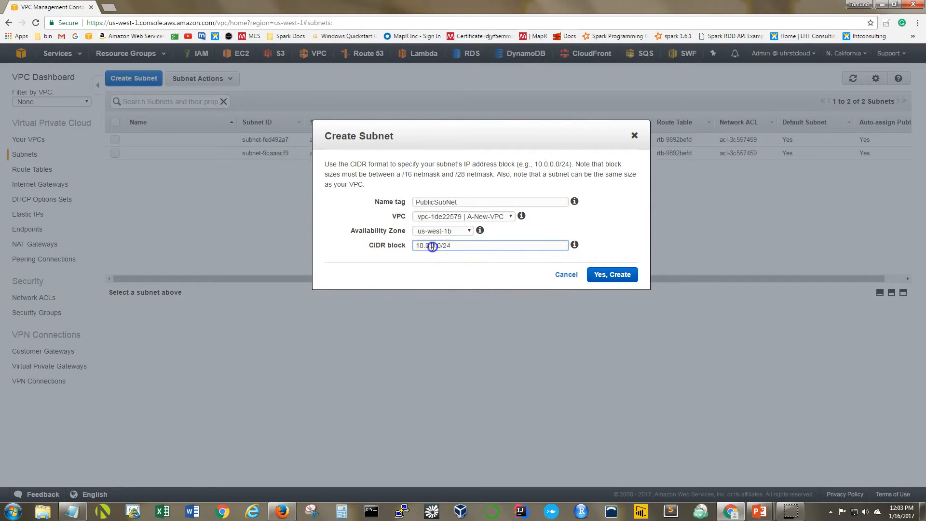
{"action": "double_click", "coordinate": [434, 247]}
{"action": "left_click", "coordinate": [492, 272]}
{"action": "left_click", "coordinate": [622, 275]}
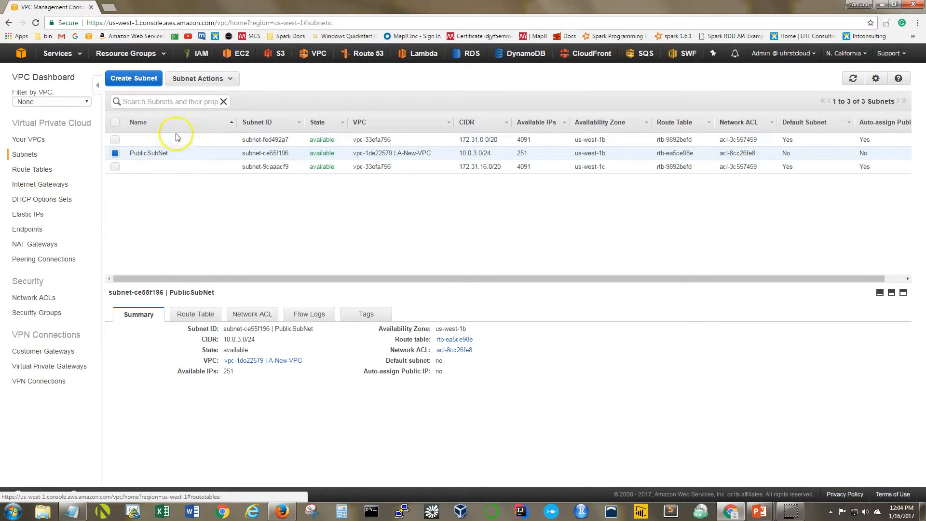
Step: Create an internet gateway with the name tag NewIGW
{"action": "left_click", "coordinate": [35, 185]}
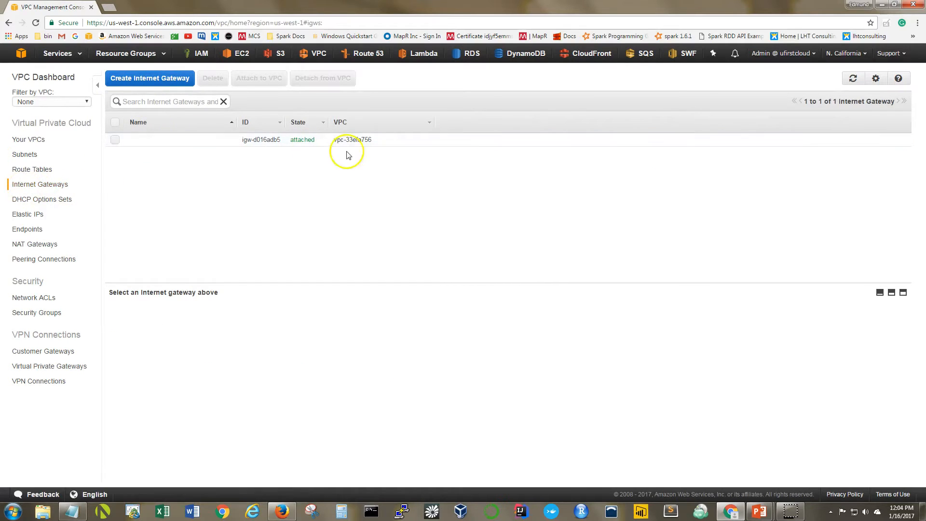
{"action": "left_click", "coordinate": [138, 79]}
{"action": "left_click", "coordinate": [414, 184]}
{"action": "left_click", "coordinate": [443, 139]}
{"action": "type", "text": "NewIGW"}
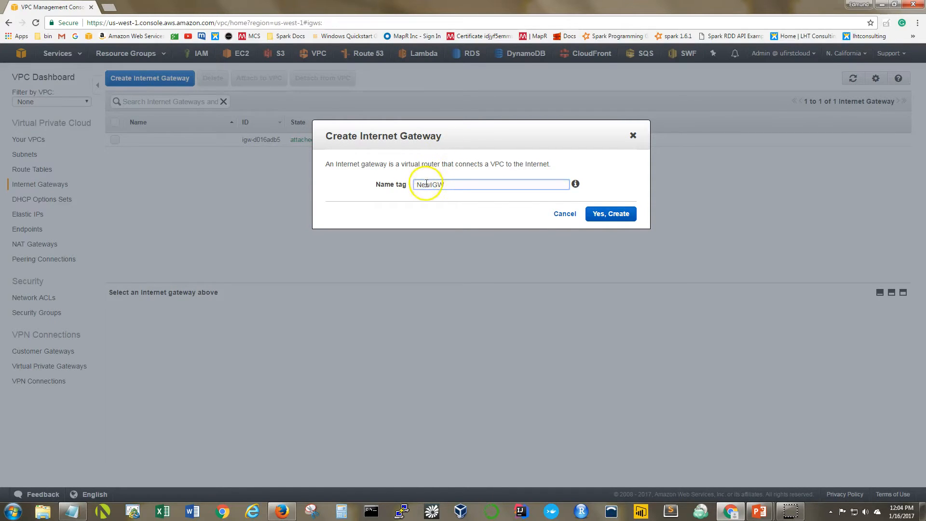
{"action": "left_click", "coordinate": [608, 217]}
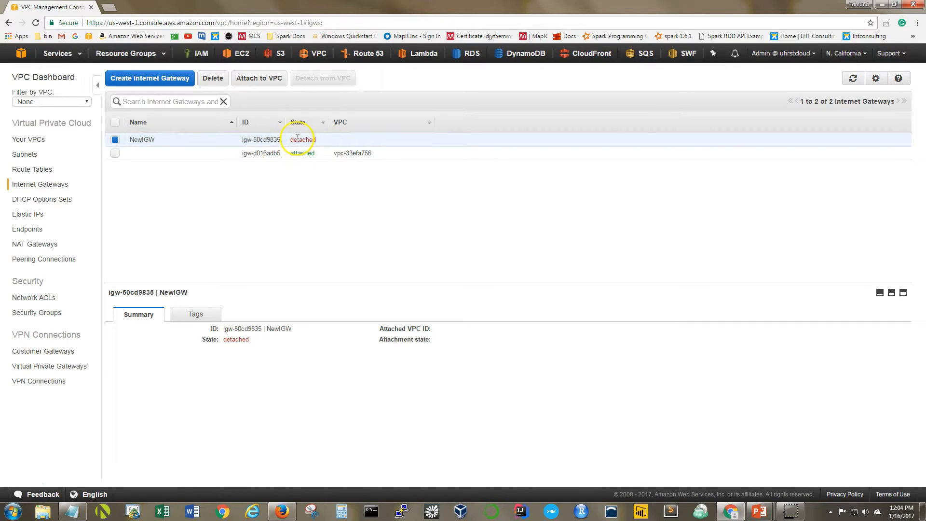
Step: Attach the NewIGW internet gateway to A-New-VPC
{"action": "left_click", "coordinate": [255, 79]}
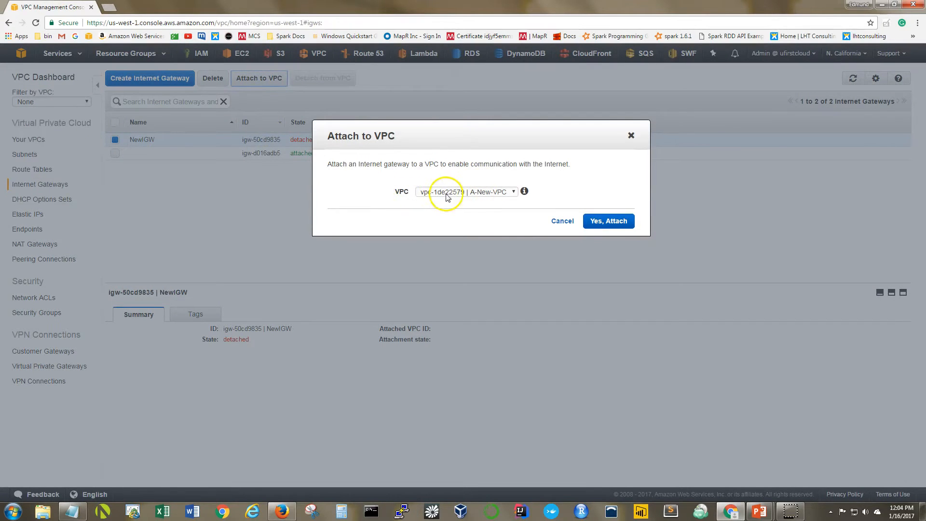
{"action": "left_click", "coordinate": [496, 192]}
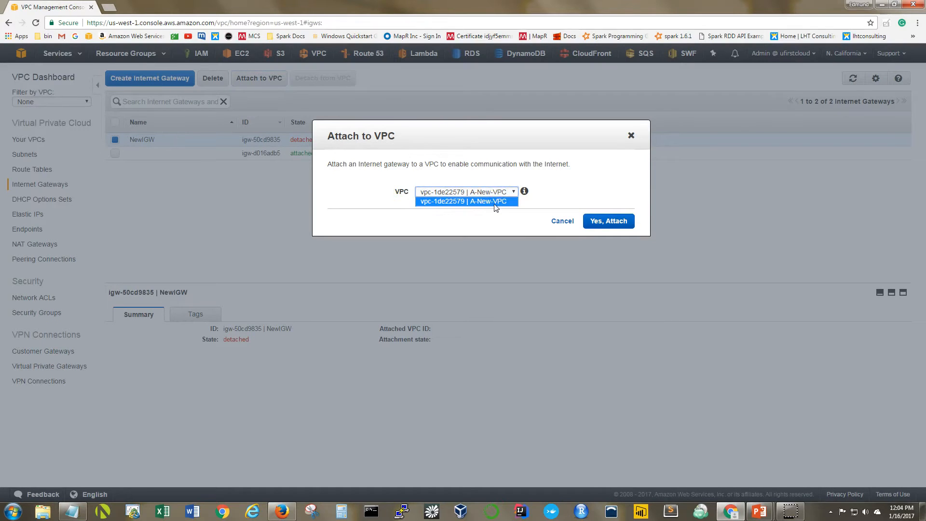
{"action": "left_click", "coordinate": [496, 202]}
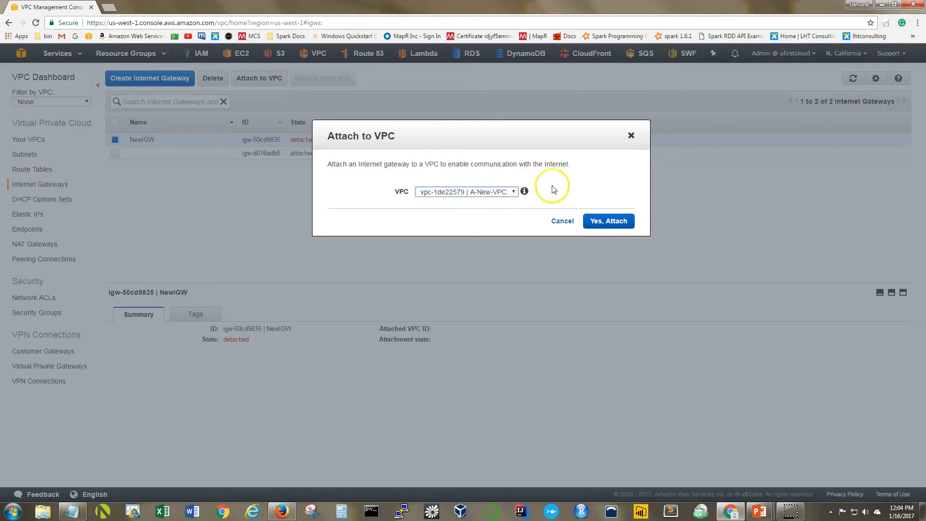
{"action": "left_click", "coordinate": [615, 223]}
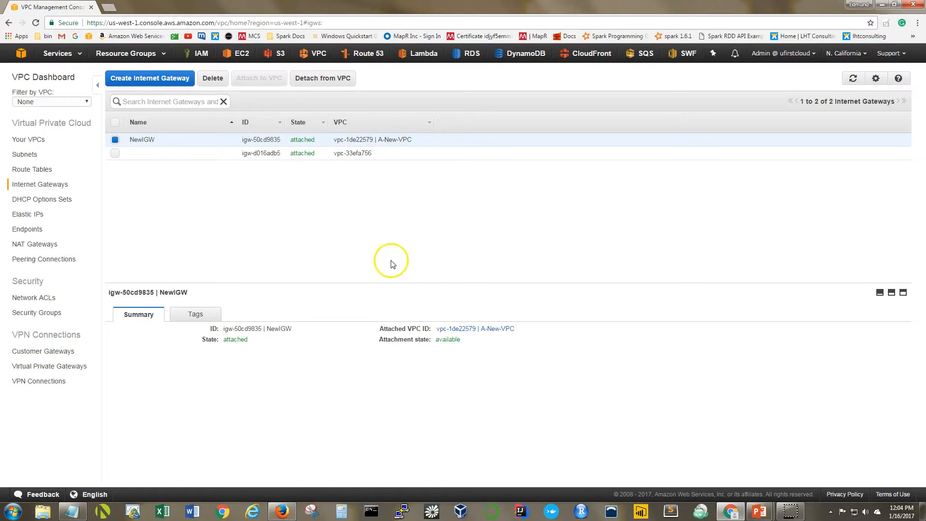
Step: Create a route table with the name tag PublicRoute in A-New-VPC
{"action": "left_click", "coordinate": [40, 170]}
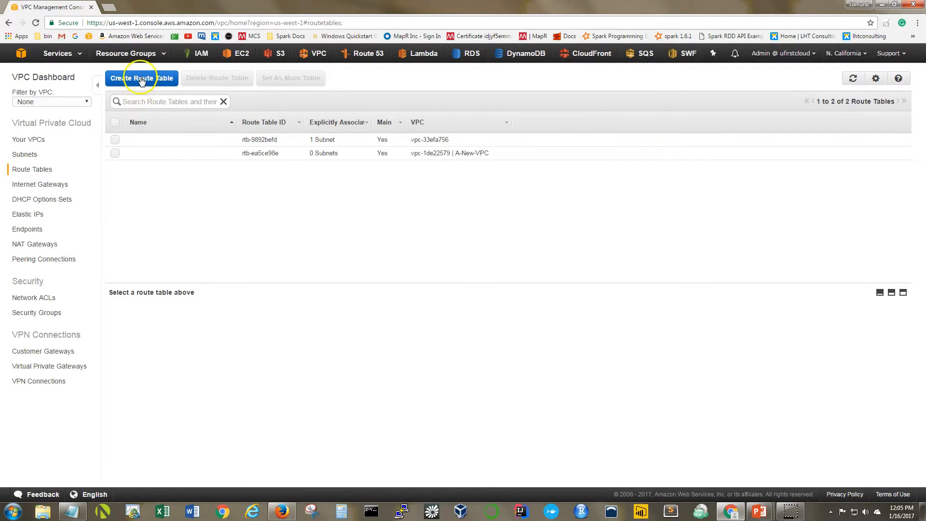
{"action": "left_click", "coordinate": [122, 82]}
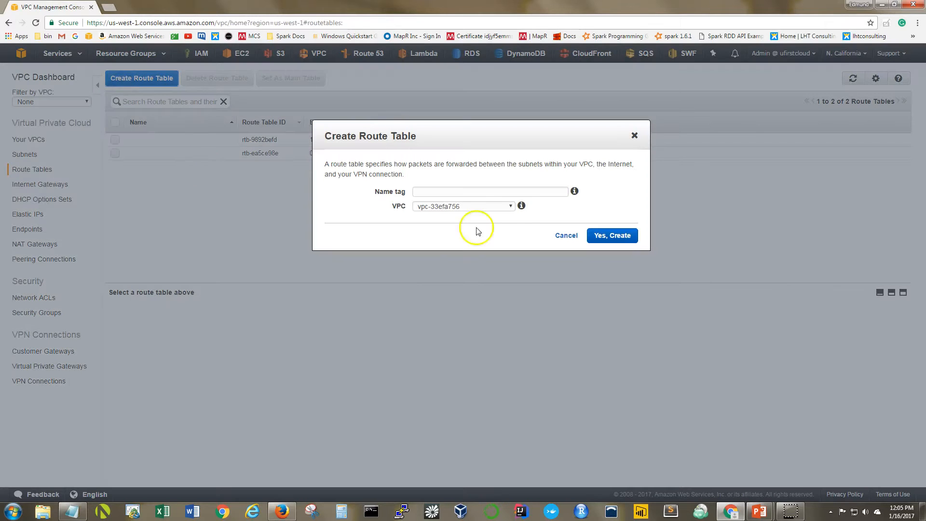
{"action": "left_click", "coordinate": [506, 192]}
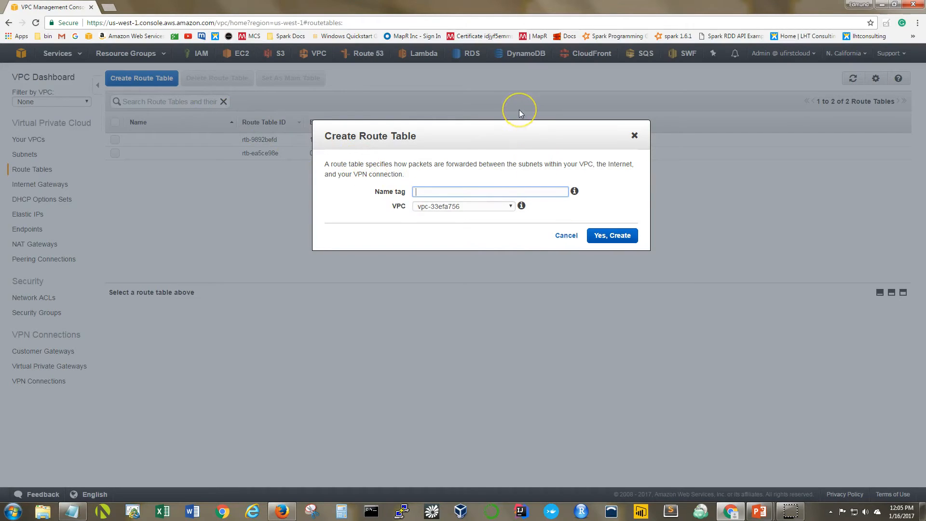
{"action": "type", "text": "PublicRoute"}
{"action": "left_click", "coordinate": [509, 208]}
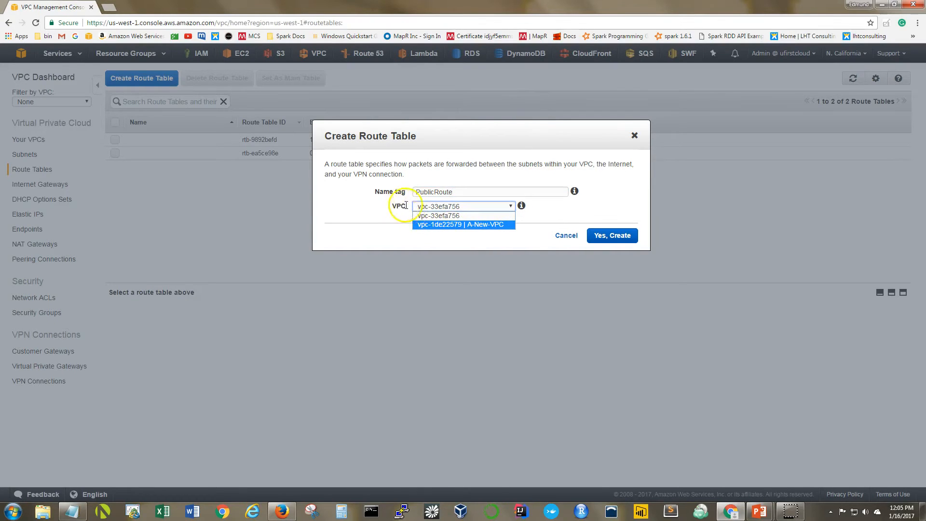
{"action": "left_click", "coordinate": [478, 229]}
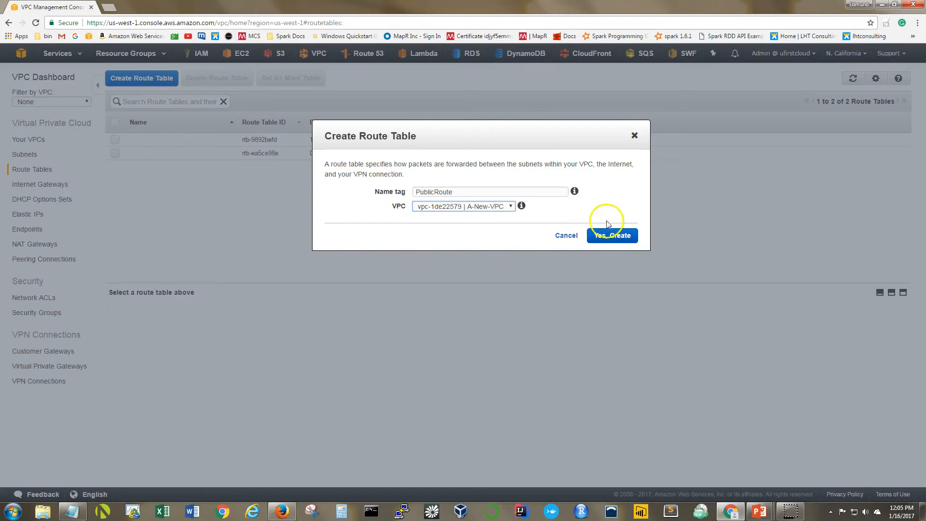
{"action": "left_click", "coordinate": [627, 238]}
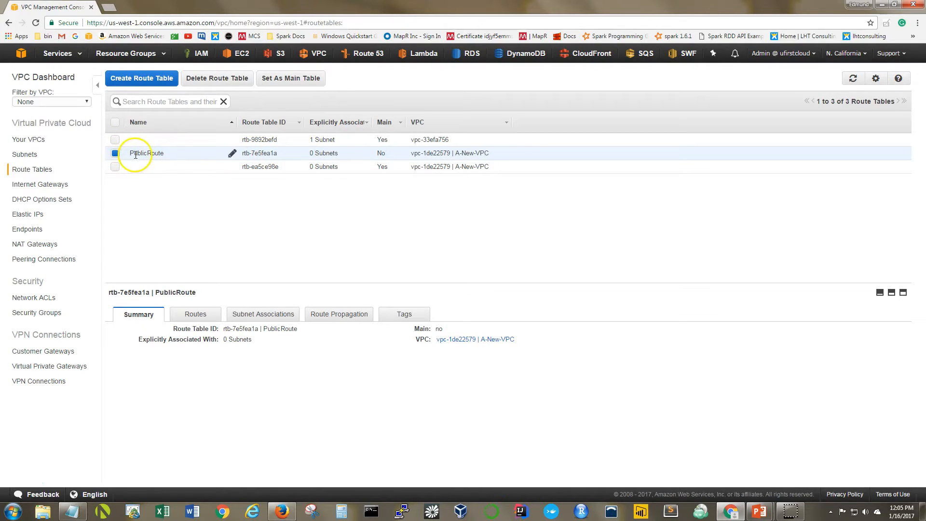
Step: Add a route to PublicRoute with destination 0.0.0.0/0 and the NewIGW internet gateway as target, and save it
{"action": "left_click", "coordinate": [199, 317]}
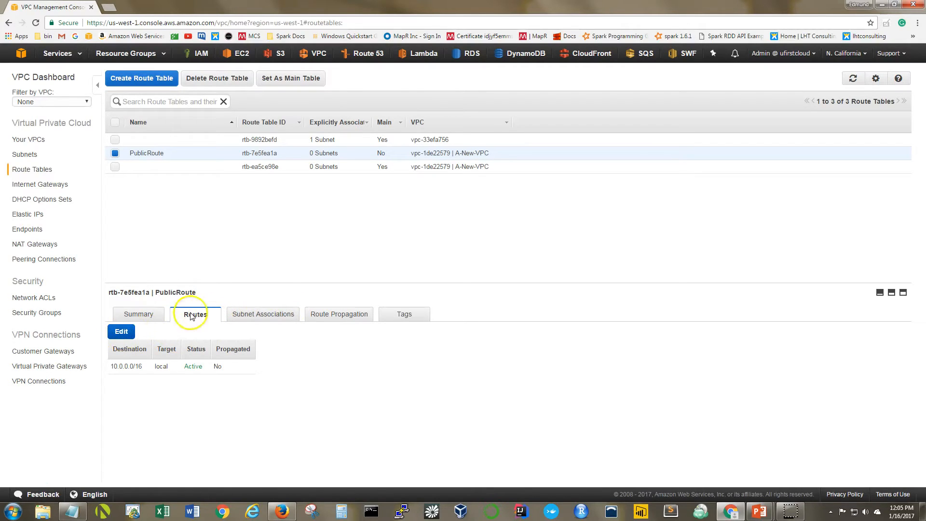
{"action": "left_click", "coordinate": [121, 331]}
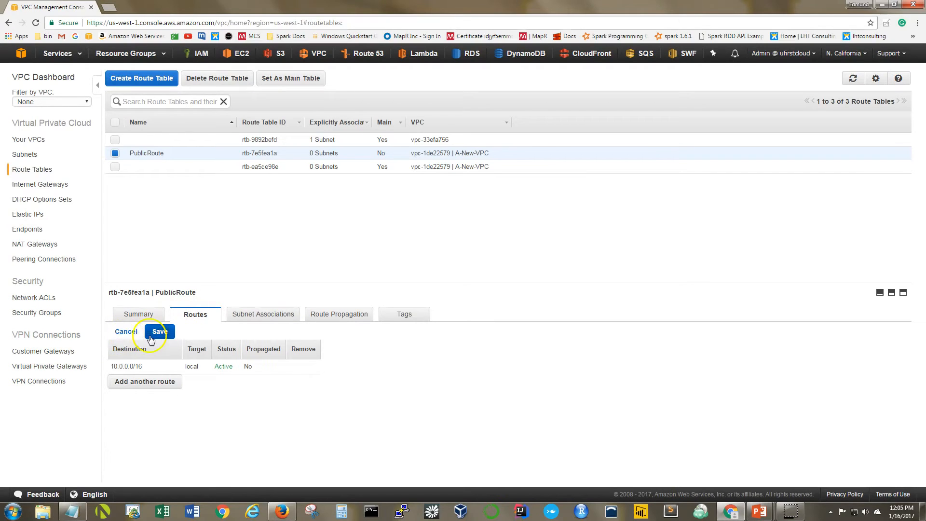
{"action": "left_click", "coordinate": [125, 383]}
{"action": "left_click", "coordinate": [127, 382]}
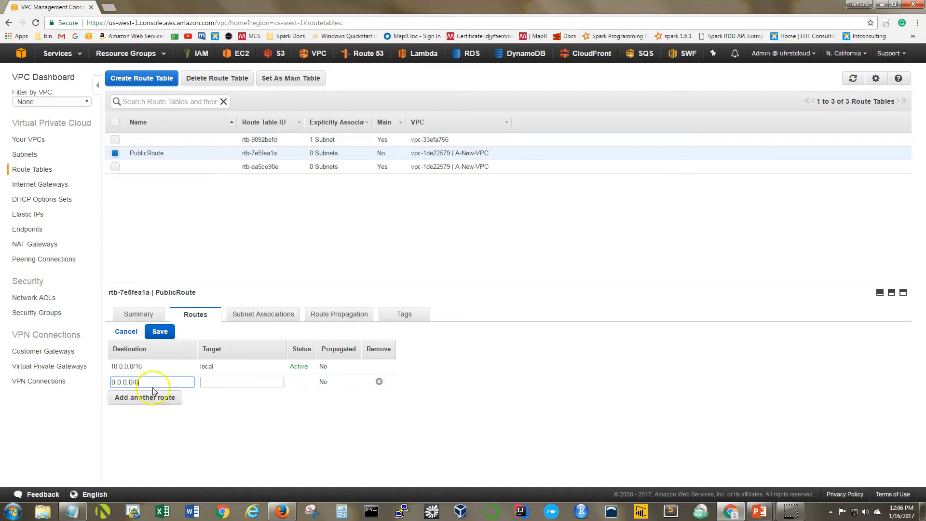
{"action": "left_click", "coordinate": [227, 381]}
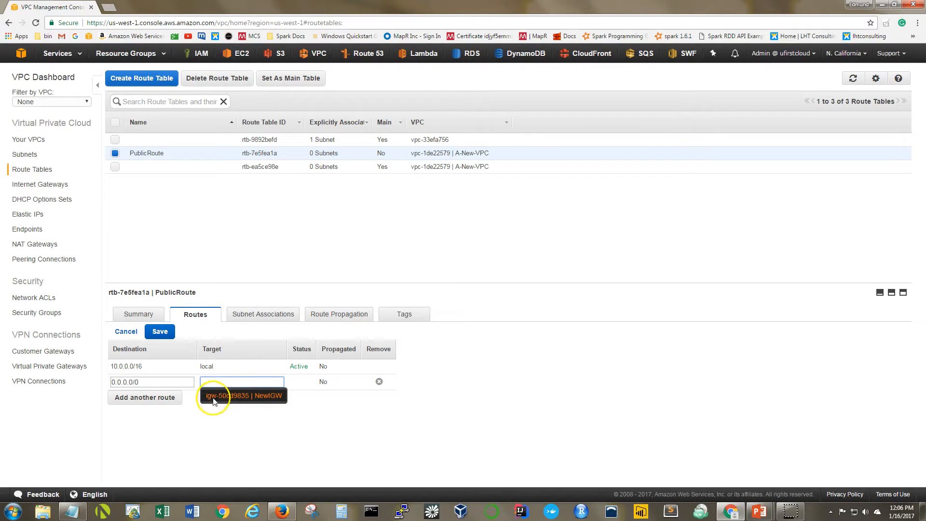
{"action": "left_click", "coordinate": [269, 401]}
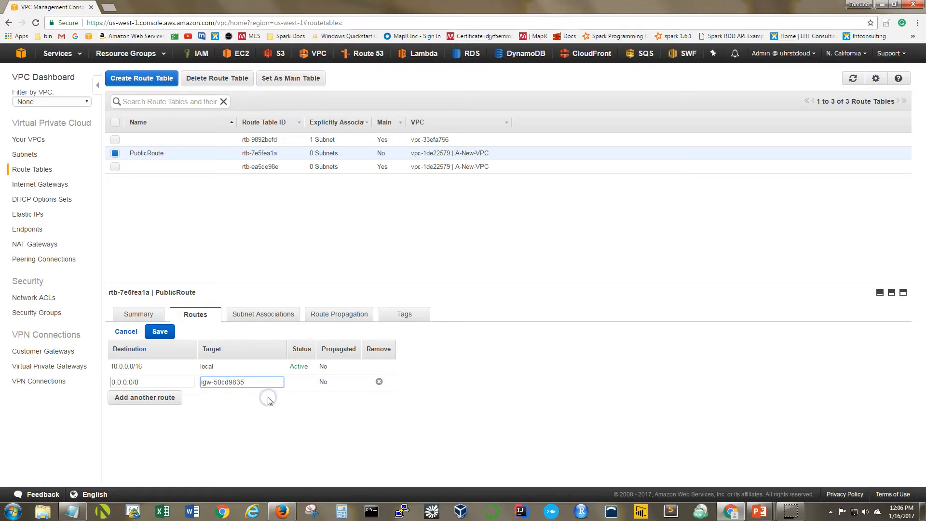
{"action": "left_click", "coordinate": [155, 335]}
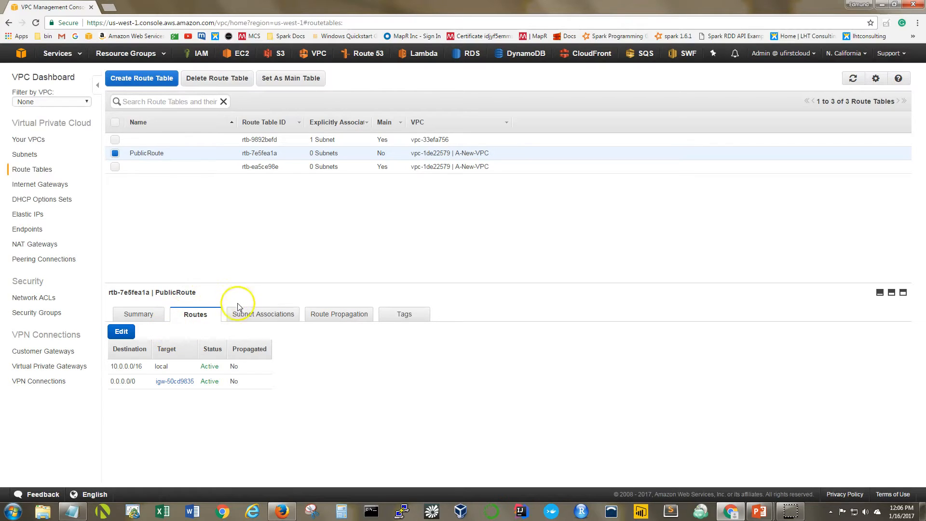
Step: Associate PublicSubNet with the PublicRoute route table, save the association, and review the table's routes
{"action": "left_click", "coordinate": [264, 315]}
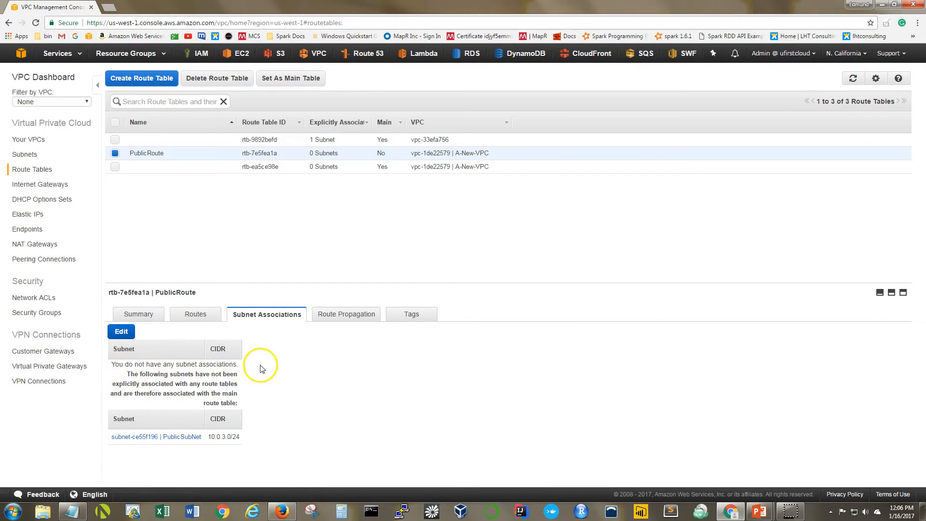
{"action": "left_click", "coordinate": [121, 331]}
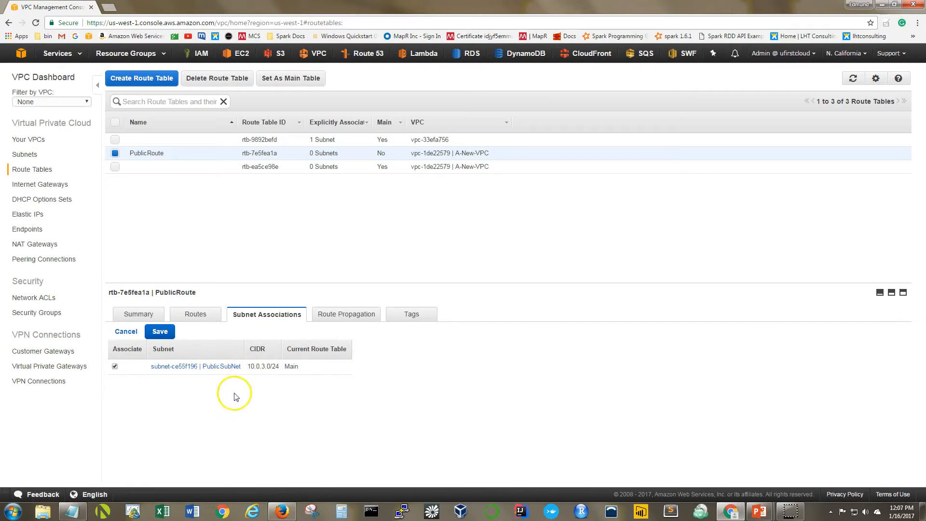
{"action": "left_click", "coordinate": [167, 333]}
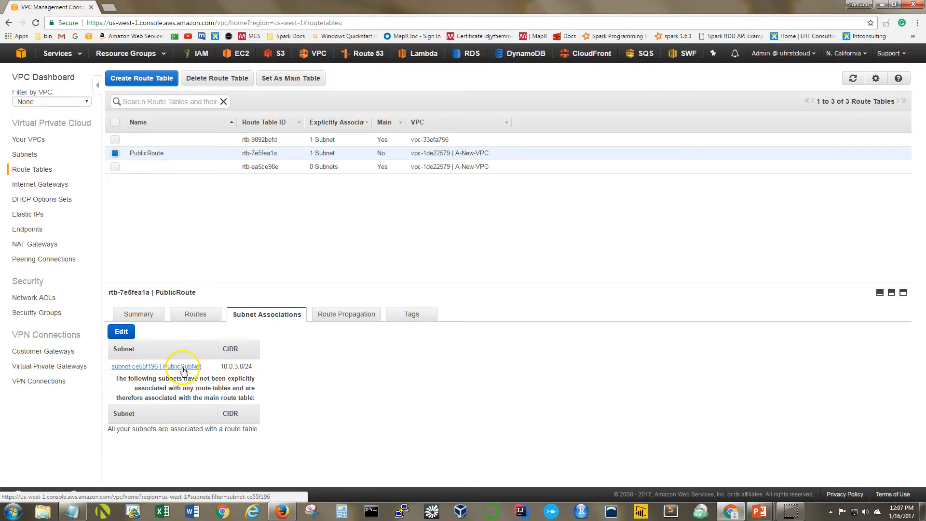
{"action": "left_click", "coordinate": [196, 314]}
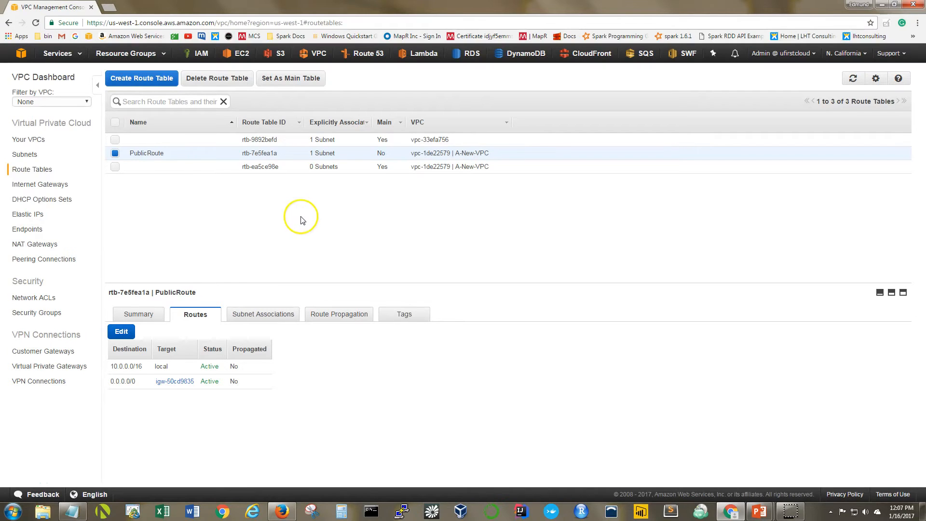
Step: Enable auto-assign public IPv4 address for PublicSubNet and check the setting in the subnet list
{"action": "left_click", "coordinate": [32, 155]}
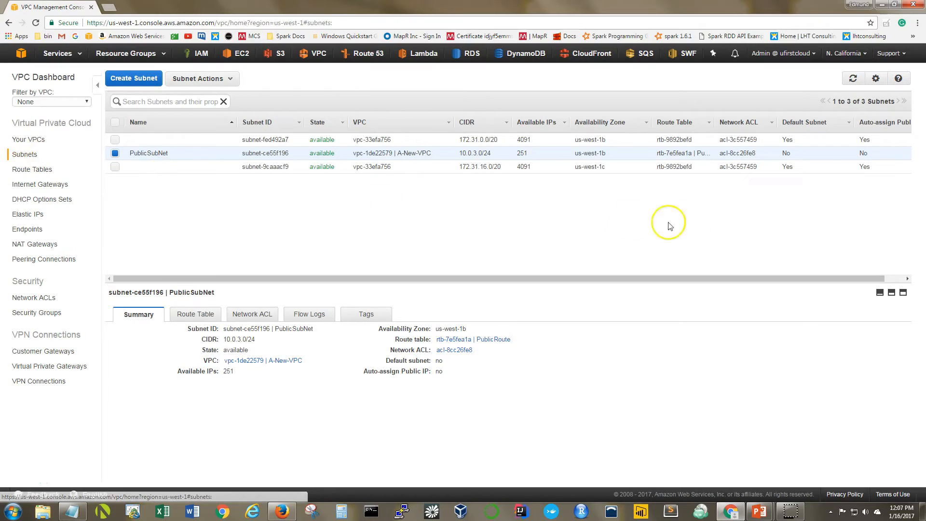
{"action": "left_click_drag", "start_coordinate": [836, 280], "coordinate": [902, 262]}
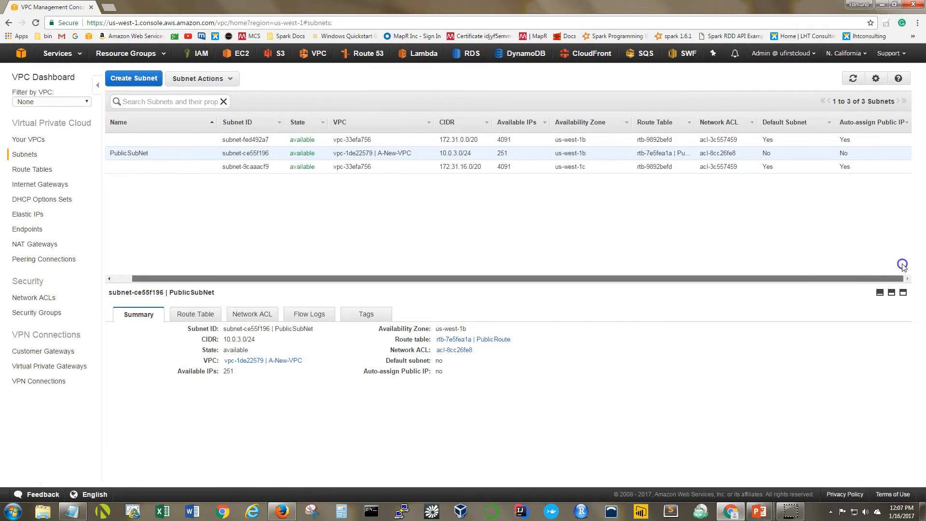
{"action": "mouse_move", "coordinate": [117, 151]}
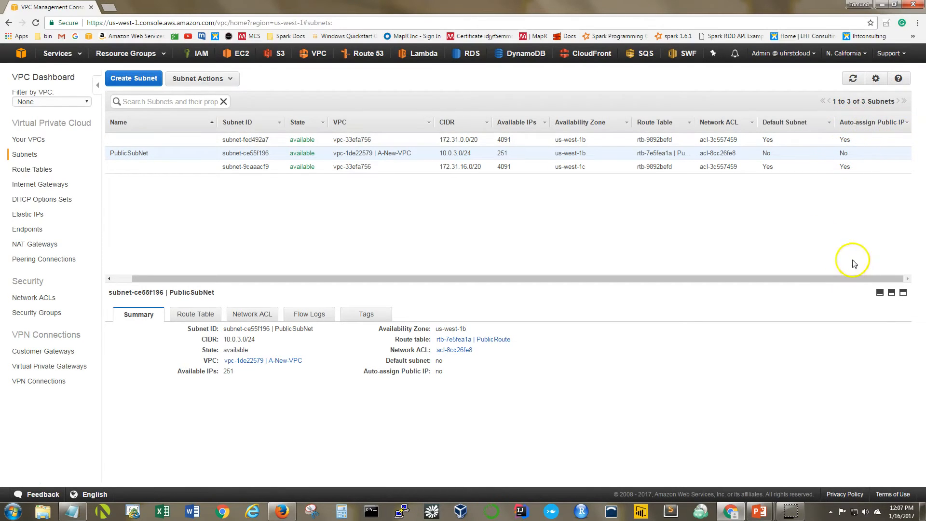
{"action": "left_click_drag", "start_coordinate": [851, 277], "coordinate": [746, 279]}
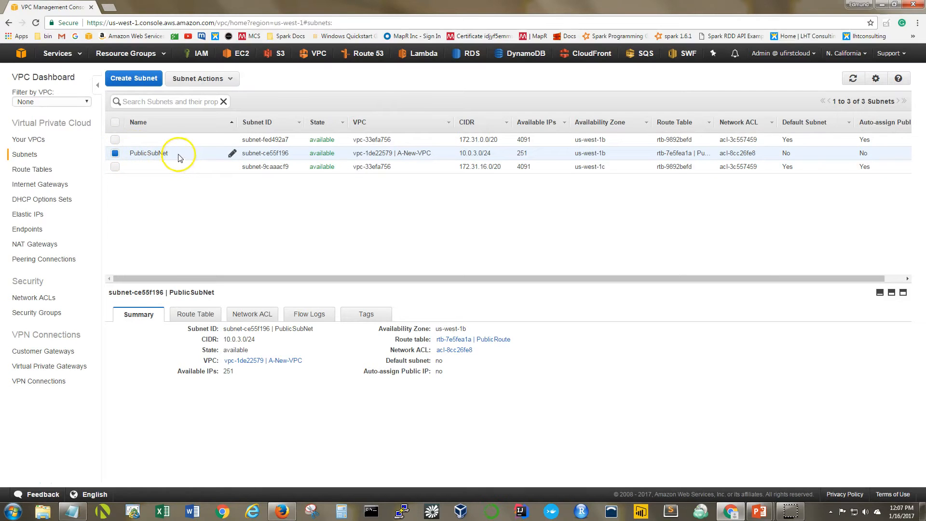
{"action": "left_click", "coordinate": [231, 81]}
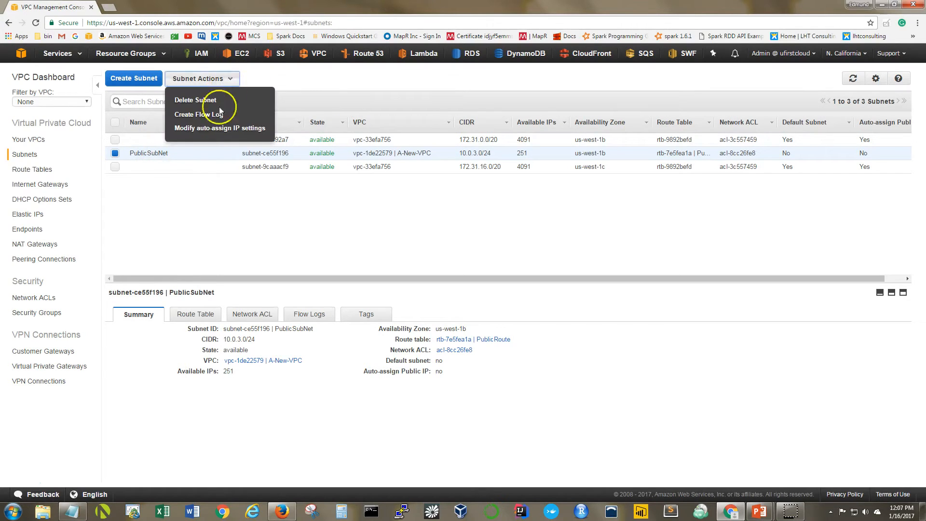
{"action": "left_click", "coordinate": [231, 80]}
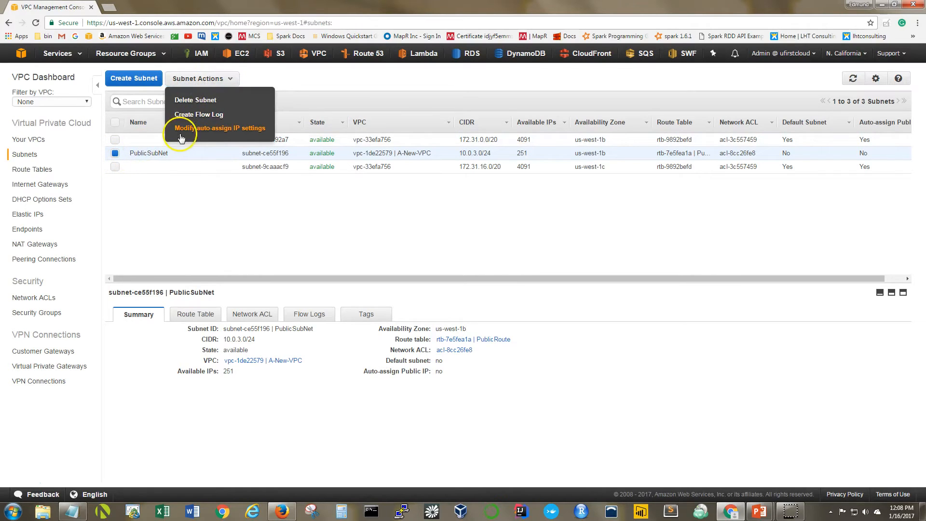
{"action": "left_click", "coordinate": [245, 130]}
{"action": "left_click", "coordinate": [432, 198]}
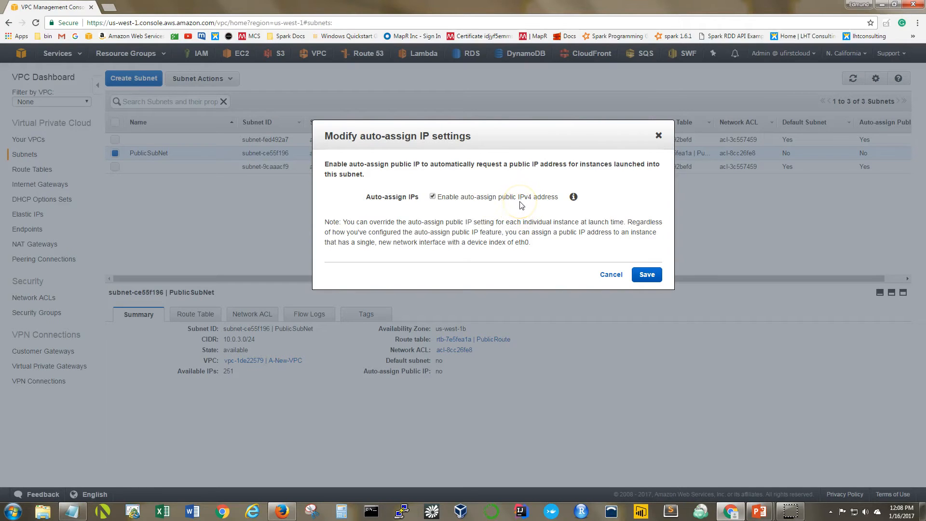
{"action": "left_click", "coordinate": [647, 275]}
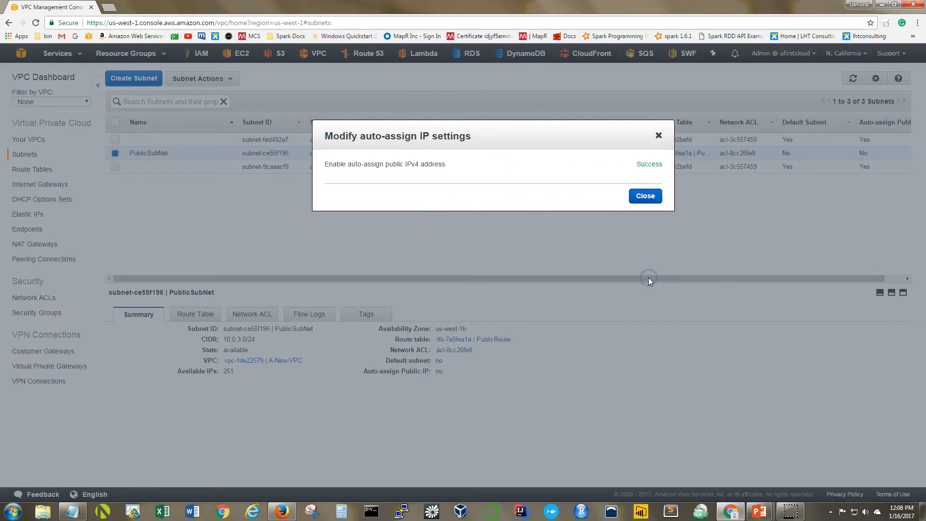
{"action": "left_click", "coordinate": [646, 196]}
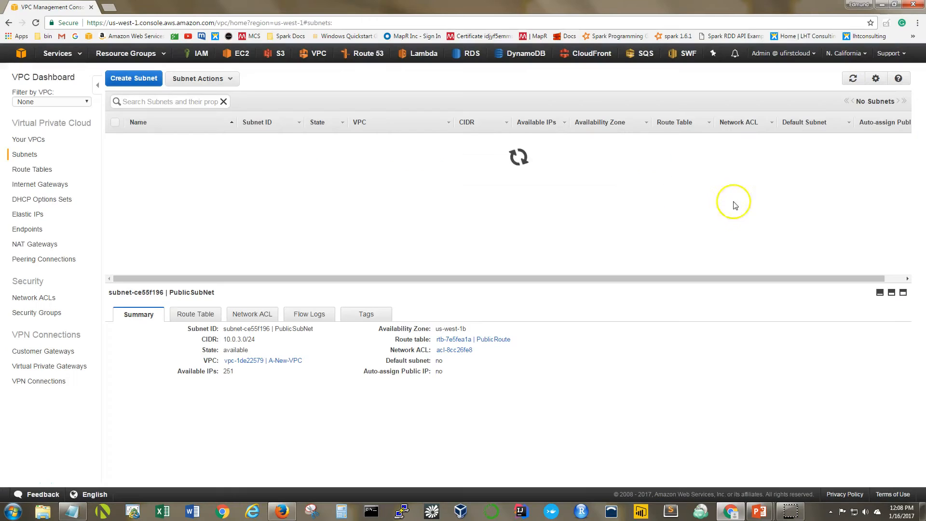
{"action": "left_click", "coordinate": [897, 280]}
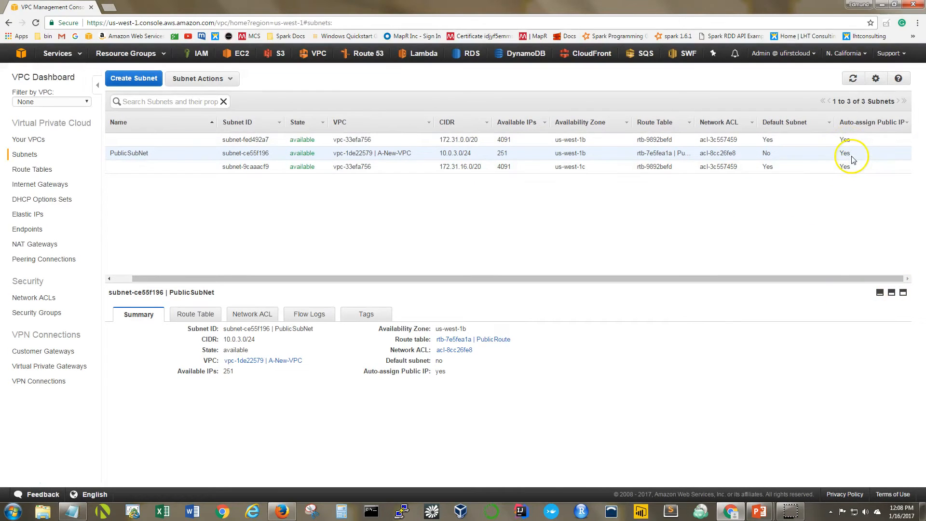
{"action": "left_click", "coordinate": [124, 278]}
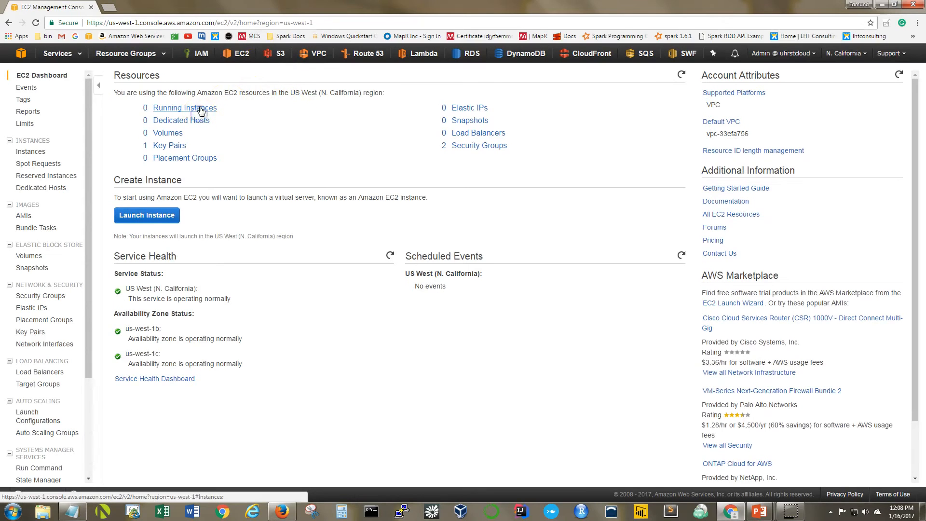
Step: Start launching an EC2 instance from Amazon Linux AMI 2016.09.1 (HVM), SSD Volume Type, with the t2.micro type, and proceed to the instance details
{"action": "left_click", "coordinate": [136, 216]}
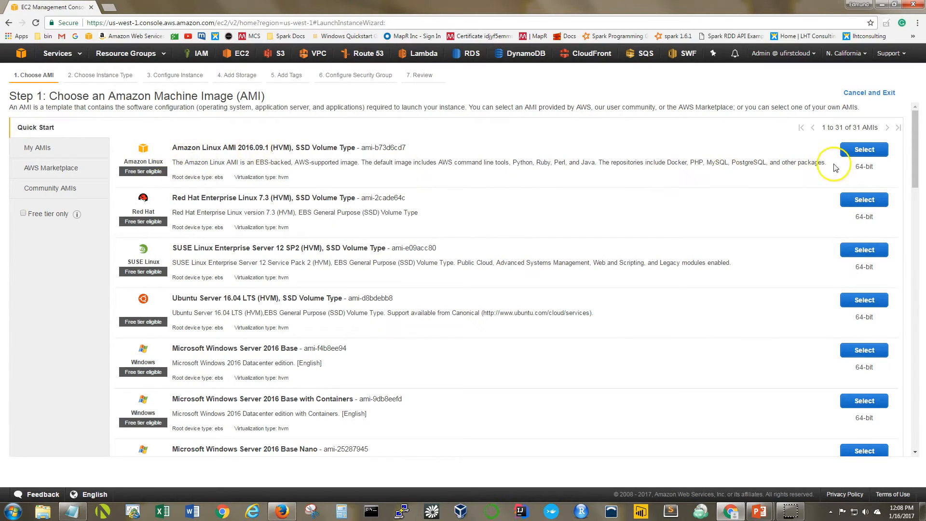
{"action": "left_click", "coordinate": [861, 153]}
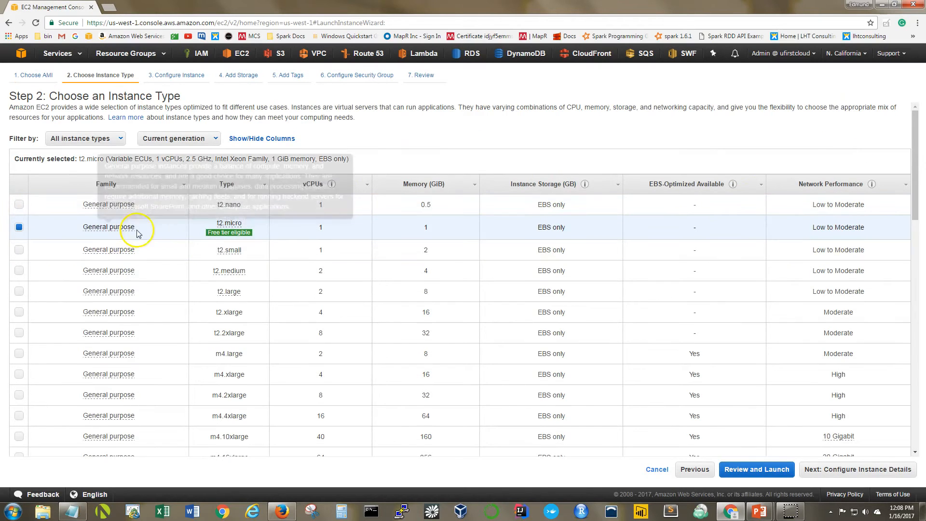
{"action": "mouse_move", "coordinate": [229, 229]}
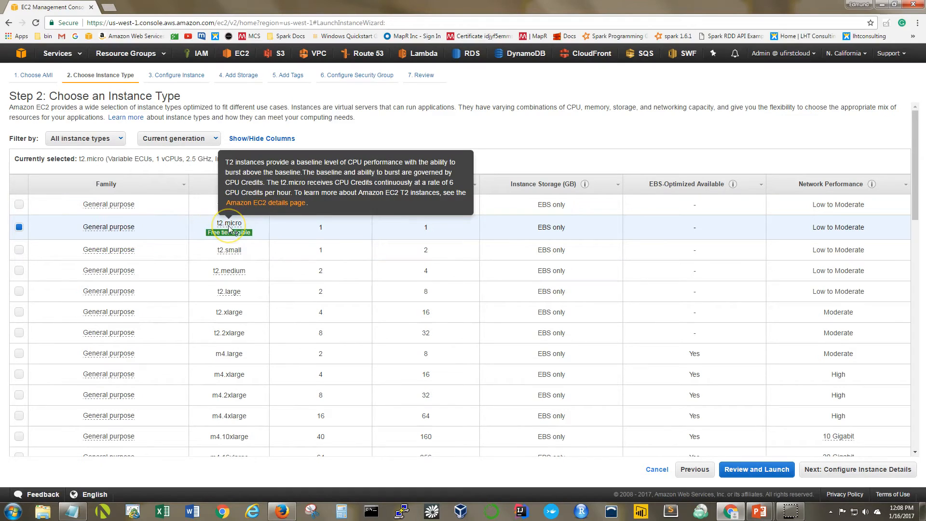
{"action": "left_click", "coordinate": [877, 470]}
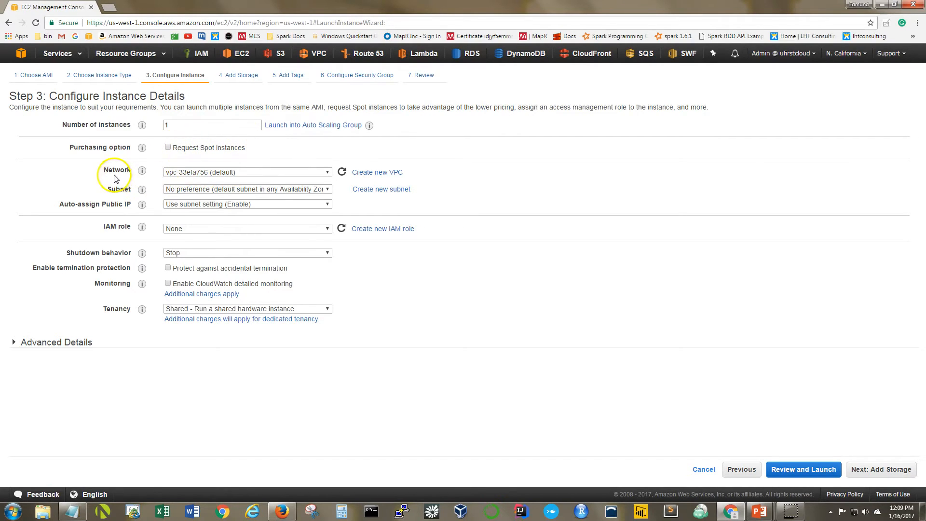
Step: Set the instance's network to A-New-VPC and its subnet to PublicSubNet in us-west-1b
{"action": "left_click", "coordinate": [224, 172]}
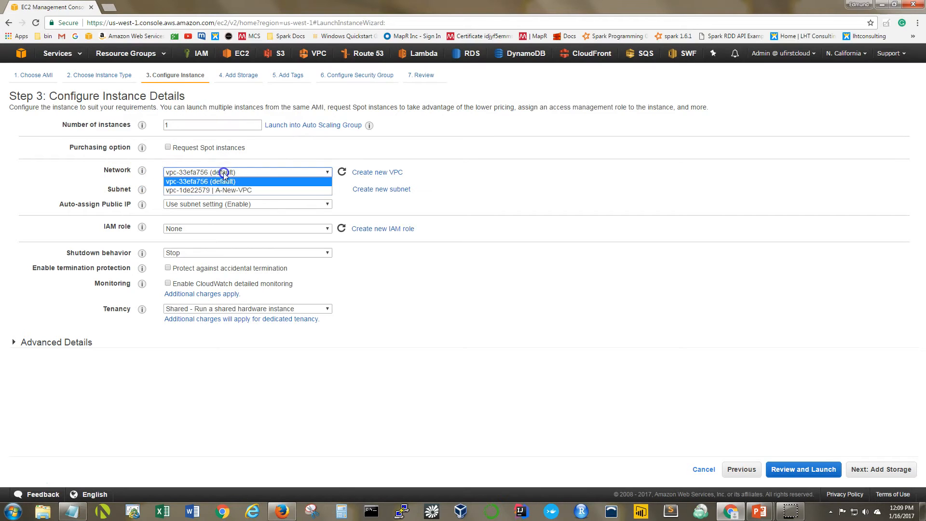
{"action": "left_click", "coordinate": [228, 192]}
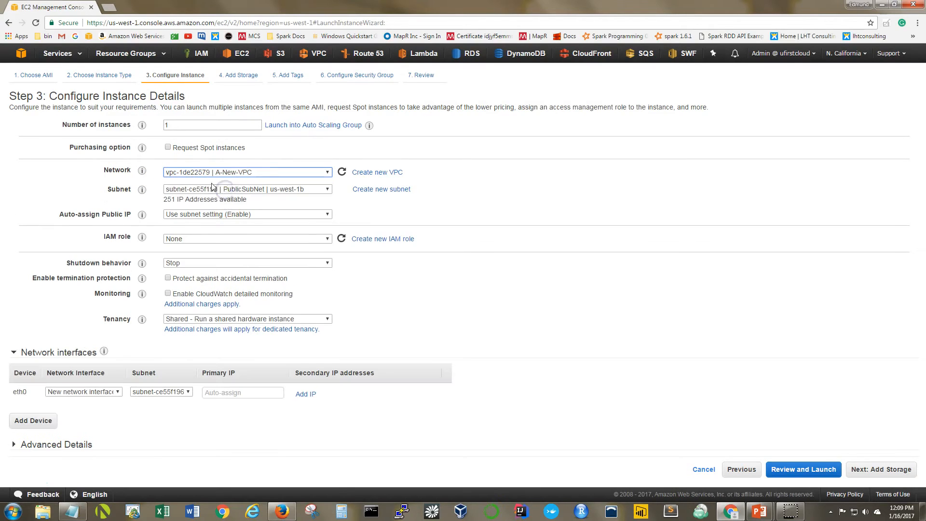
{"action": "left_click", "coordinate": [266, 191]}
{"action": "left_click", "coordinate": [267, 200]}
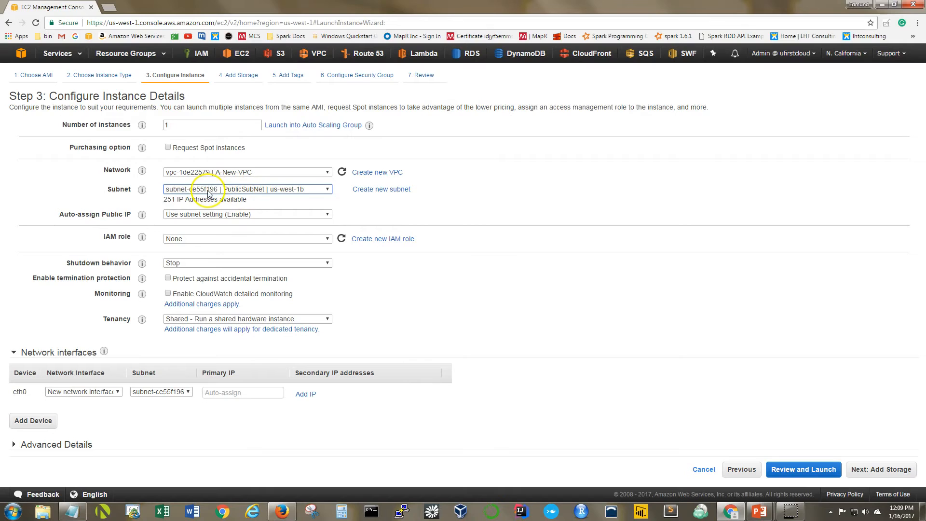
{"action": "left_click", "coordinate": [250, 190]}
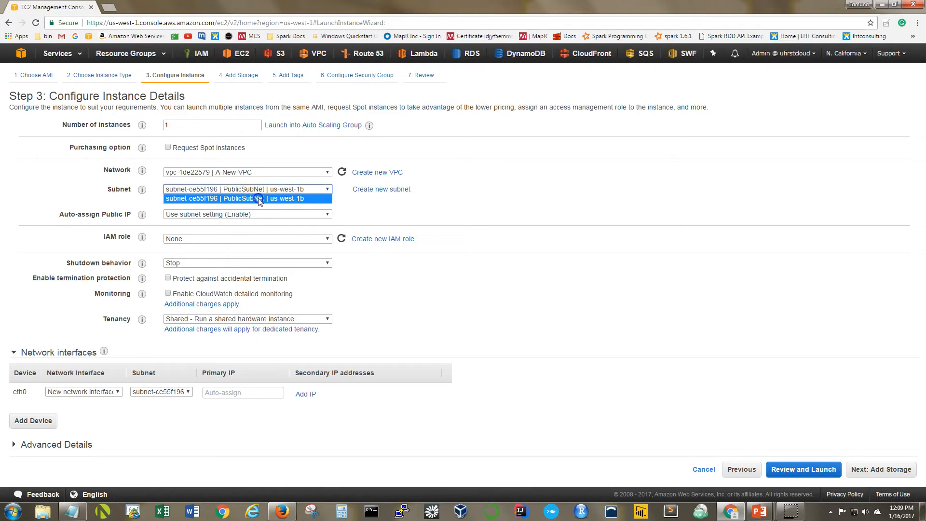
Step: Confirm PublicSubNet as the subnet, keep auto-assign public IP on the subnet setting (Enable), and leave the IAM role at None
{"action": "left_click", "coordinate": [254, 199]}
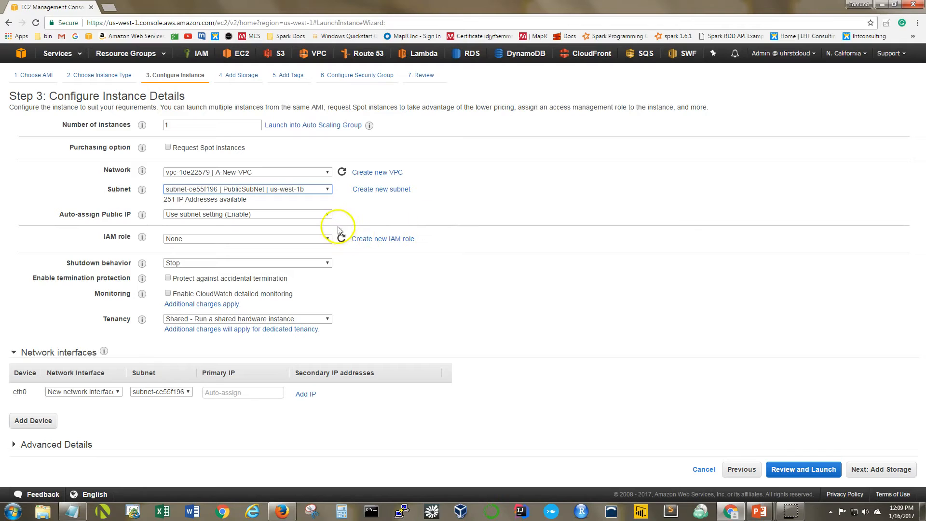
{"action": "left_click", "coordinate": [327, 214]}
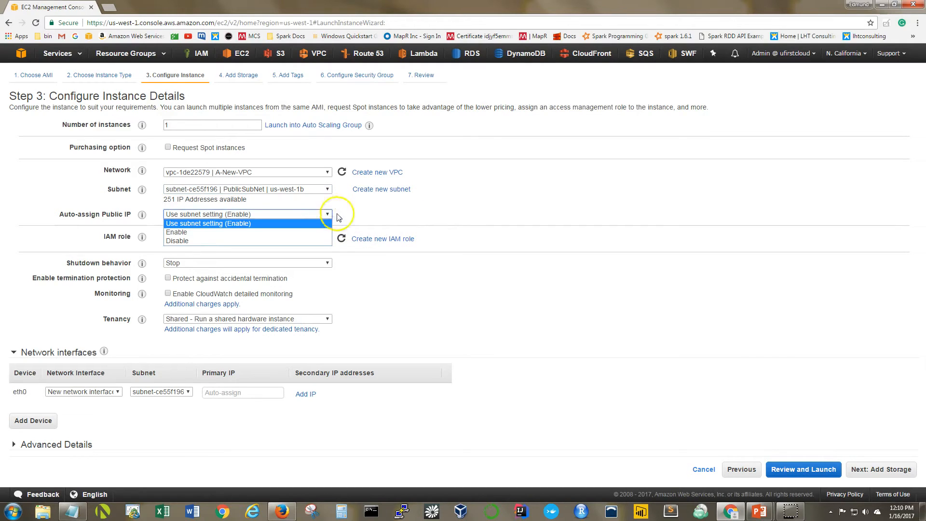
{"action": "left_click", "coordinate": [377, 216]}
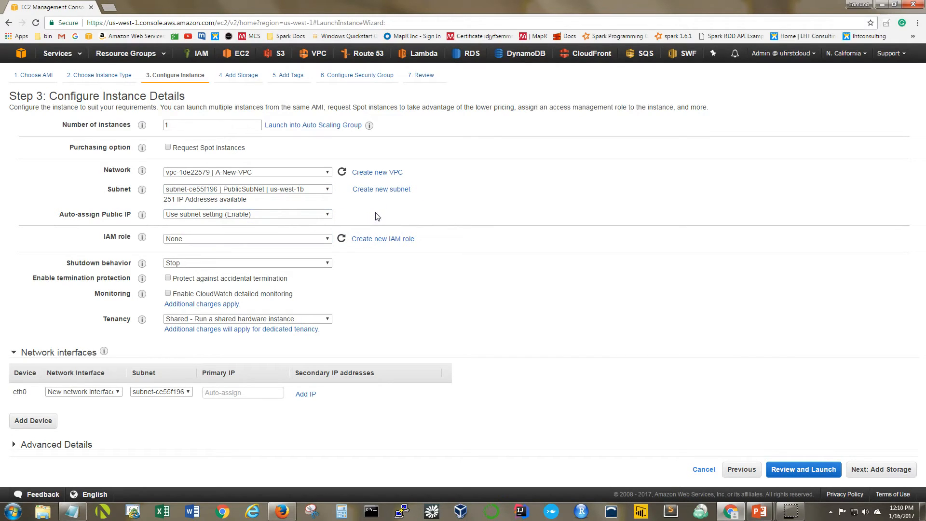
{"action": "left_click", "coordinate": [206, 240]}
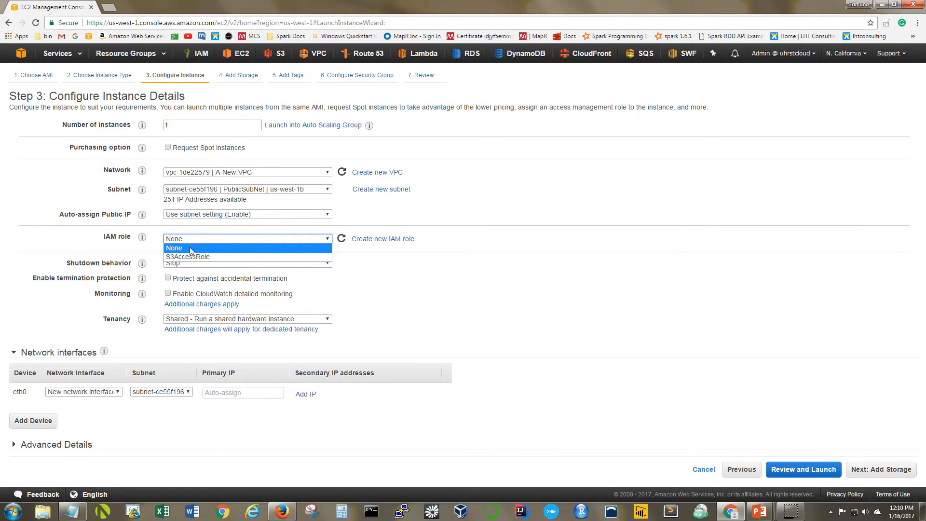
{"action": "left_click", "coordinate": [189, 247]}
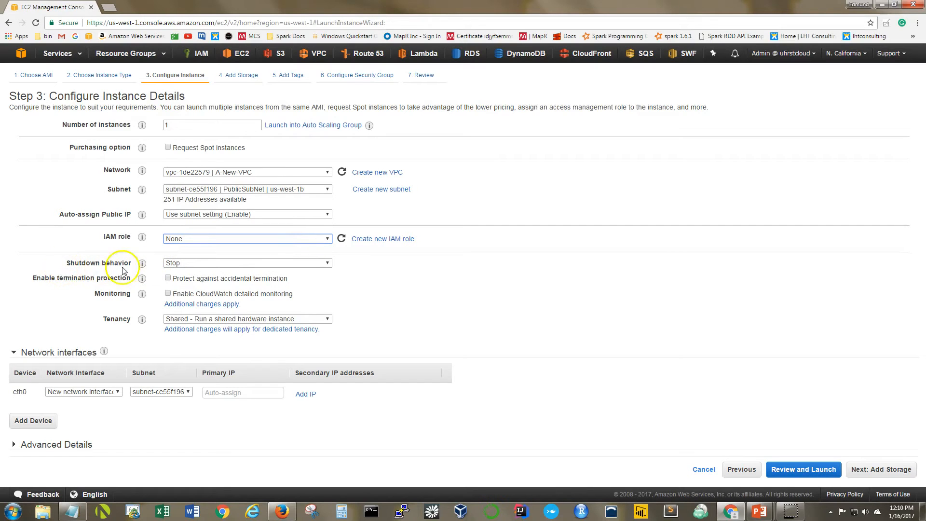
Step: Expand the advanced details and enter the user data lines "#!/bin/bash", "yum install httpd -y" and "yum update -y"
{"action": "left_click", "coordinate": [14, 443]}
{"action": "scroll", "coordinate": [217, 394], "scroll_direction": "down", "scroll_amount": 1}
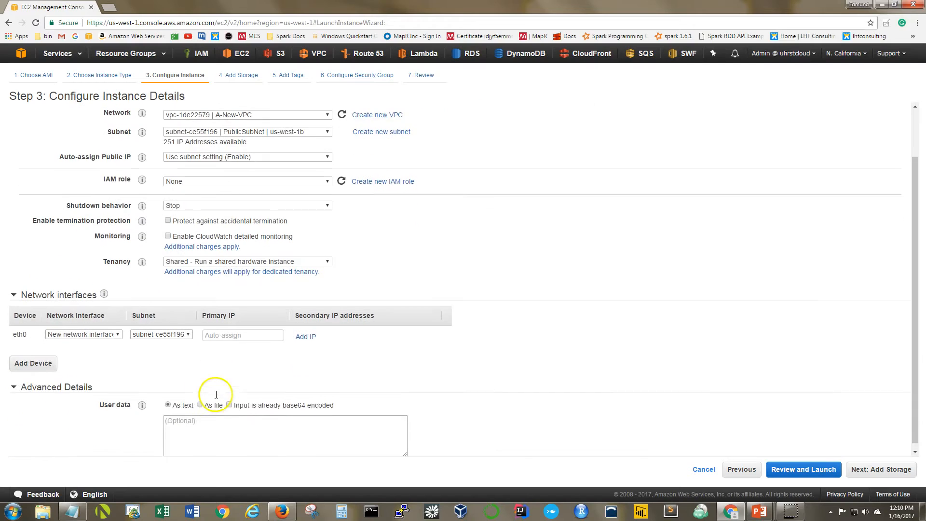
{"action": "left_click", "coordinate": [240, 424]}
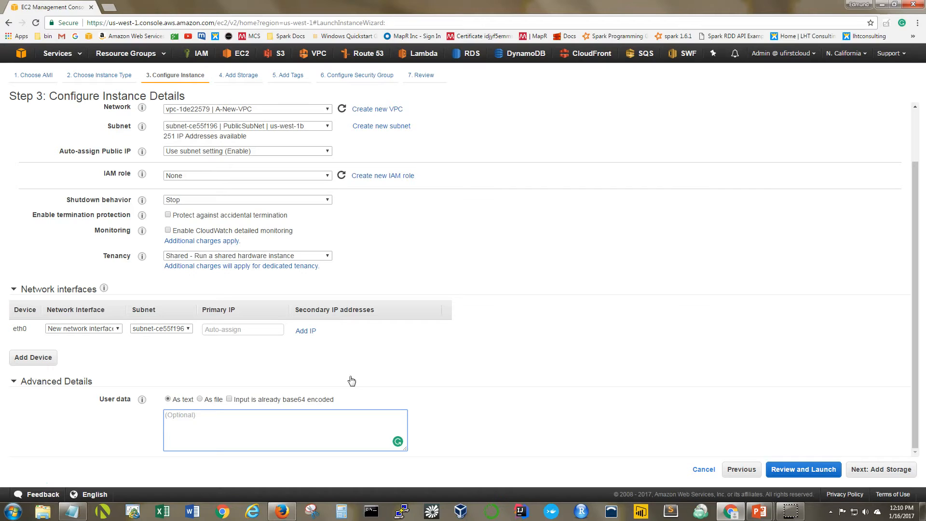
{"action": "type", "text": "#!"}
{"action": "type", "text": "/"}
{"action": "type", "text": "bin"}
{"action": "type", "text": "/"}
{"action": "type", "text": "bash"}
{"action": "type", "text": "yum"}
{"action": "type", "text": " install"}
{"action": "type", "text": " httpd"}
{"action": "type", "text": " -y"}
{"action": "type", "text": "yum "}
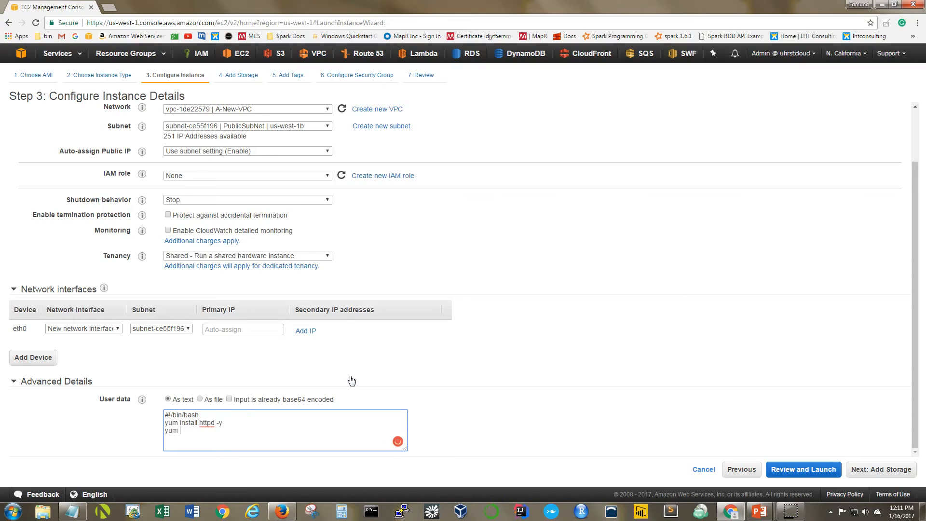
{"action": "type", "text": "update "}
{"action": "type", "text": "-y"}
Step: Add the lines "service httpd start" and "chkconfig httpd on" to the user data script
{"action": "type", "text": "service "}
{"action": "type", "text": "httpd s"}
{"action": "type", "text": "tar"}
{"action": "type", "text": "t"}
{"action": "key", "text": "Return"}
{"action": "type", "text": "chkc"}
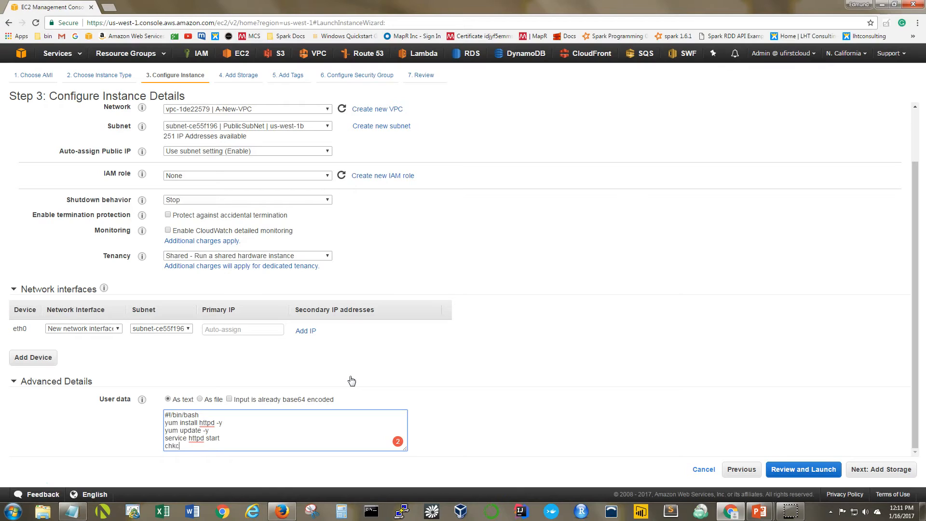
{"action": "type", "text": "onfig httpd on"}
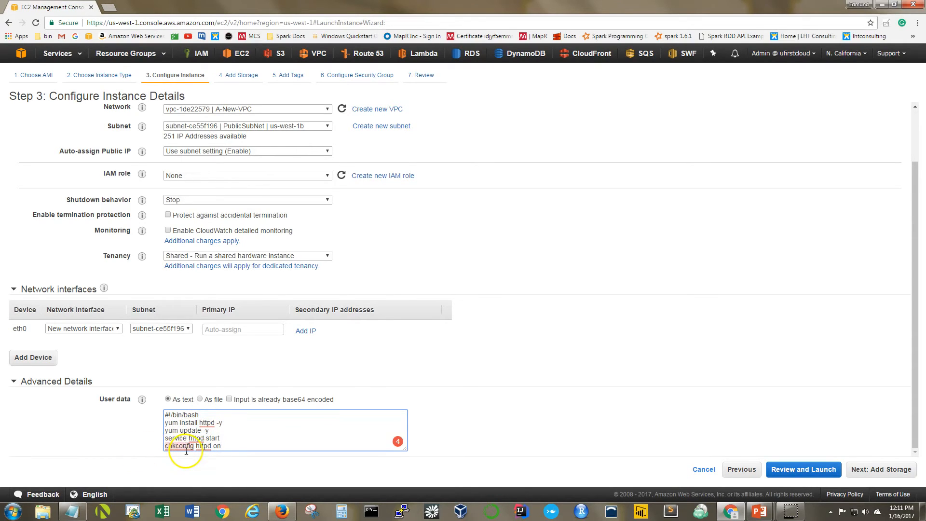
{"action": "mouse_move", "coordinate": [178, 445]}
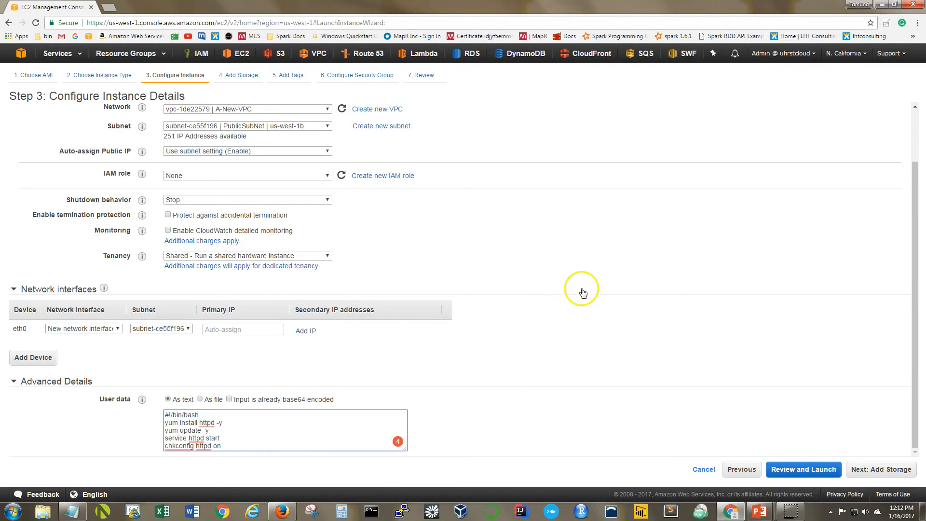
Step: Accept the default storage settings and set the instance's Name tag to WebServer-001
{"action": "left_click", "coordinate": [876, 472]}
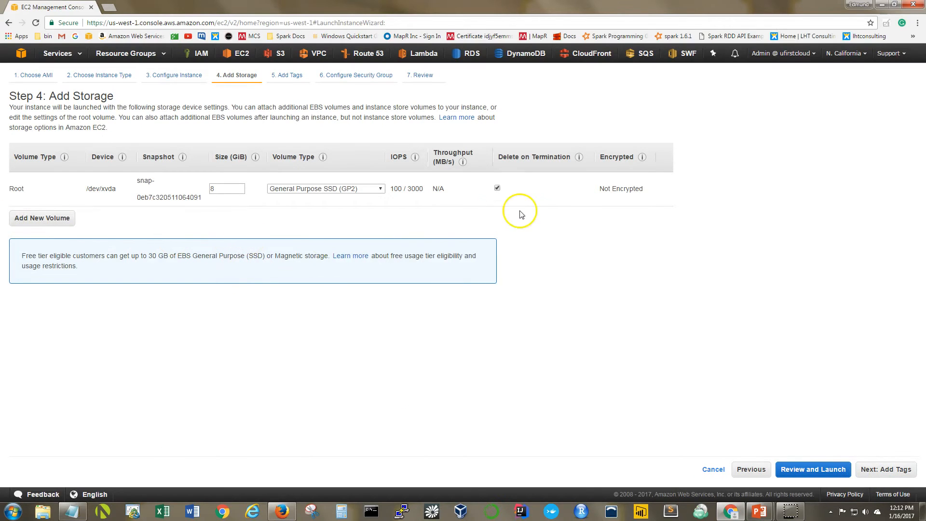
{"action": "left_click", "coordinate": [898, 470]}
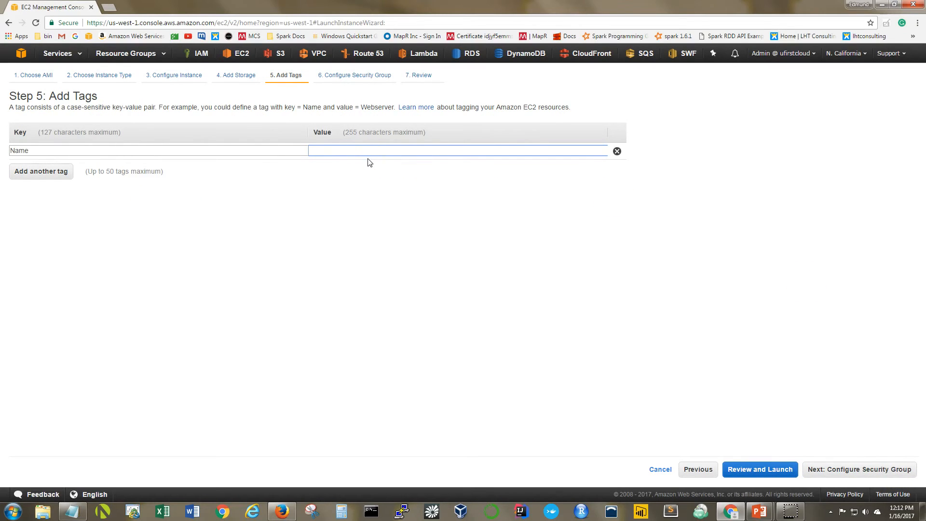
{"action": "type", "text": "W"}
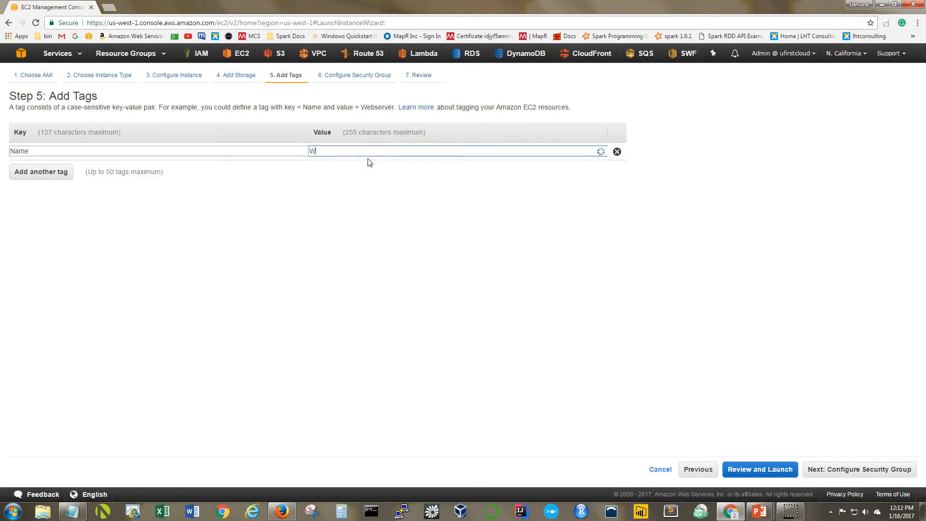
{"action": "type", "text": "ebSystre"}
{"action": "key", "text": "BackSpace"}
{"action": "key", "text": "BackSpace"}
{"action": "key", "text": "BackSpace"}
{"action": "key", "text": "BackSpace"}
{"action": "key", "text": "BackSpace"}
{"action": "type", "text": "erver"}
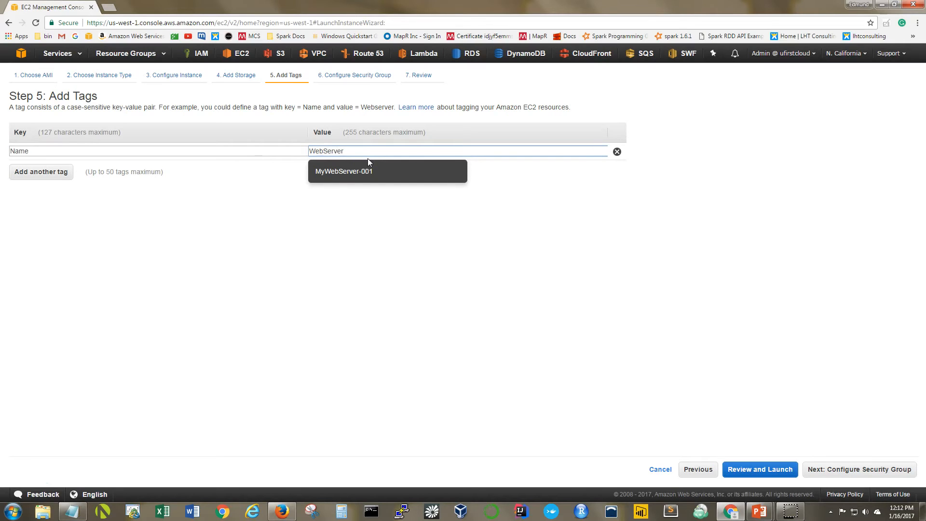
{"action": "type", "text": "-oo"}
{"action": "key", "text": "BackSpace"}
{"action": "key", "text": "BackSpace"}
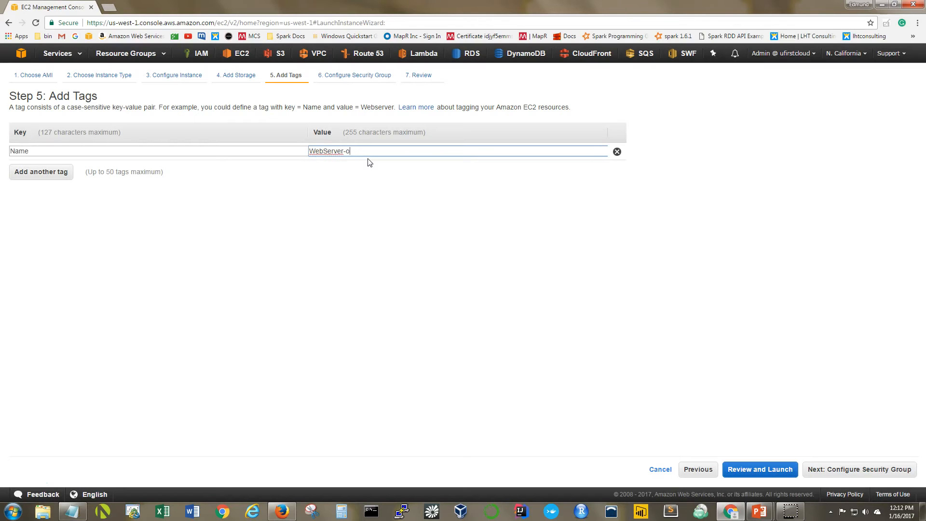
{"action": "type", "text": "o"}
{"action": "type", "text": "001"}
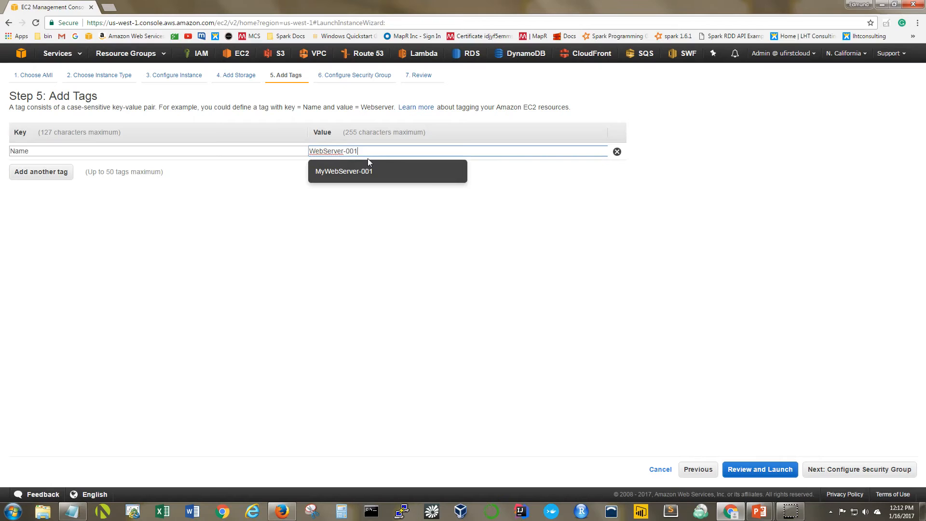
{"action": "left_click", "coordinate": [564, 250]}
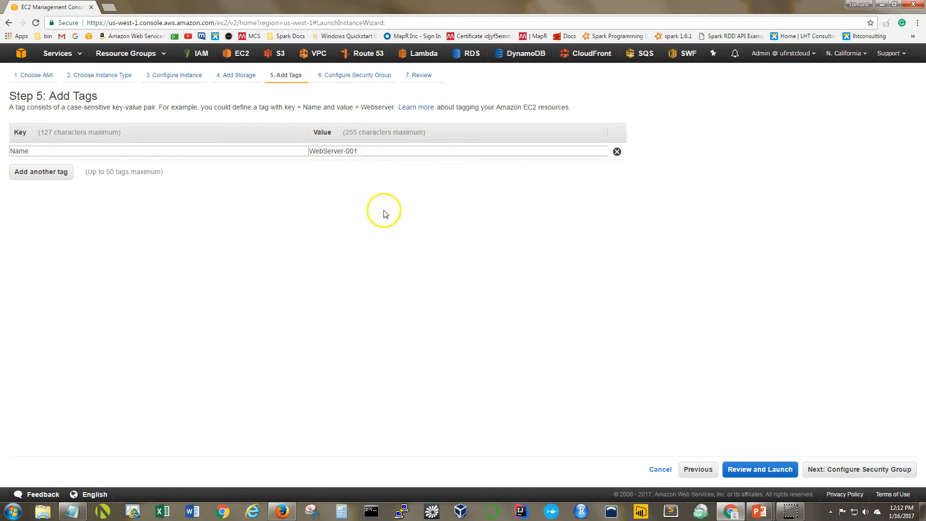
Step: Proceed to the security group settings and create a new group with DMZ-SEC-GRP as both its name and description
{"action": "left_click", "coordinate": [867, 471]}
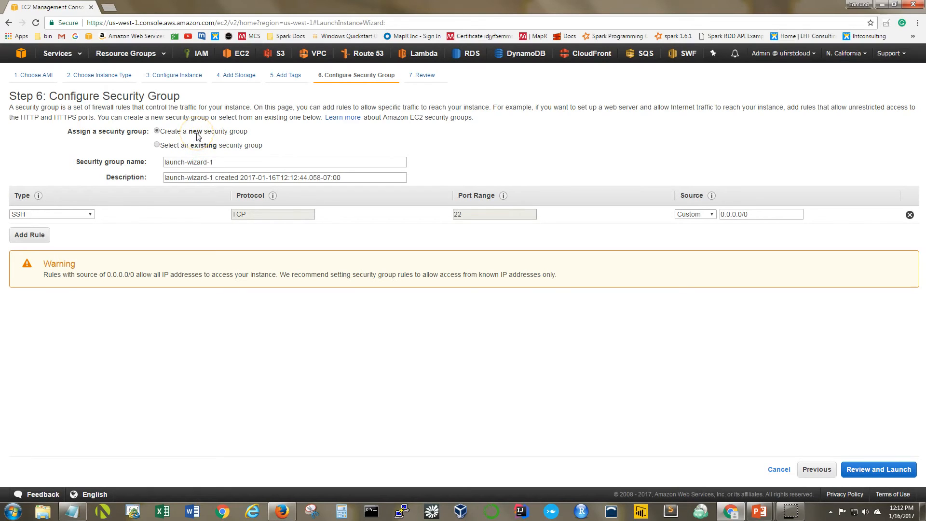
{"action": "left_click", "coordinate": [191, 150]}
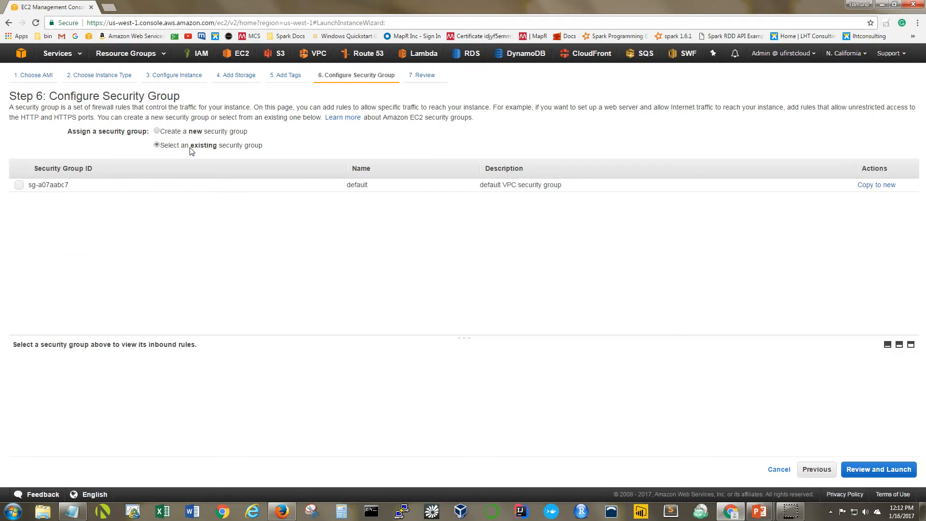
{"action": "left_click", "coordinate": [196, 131]}
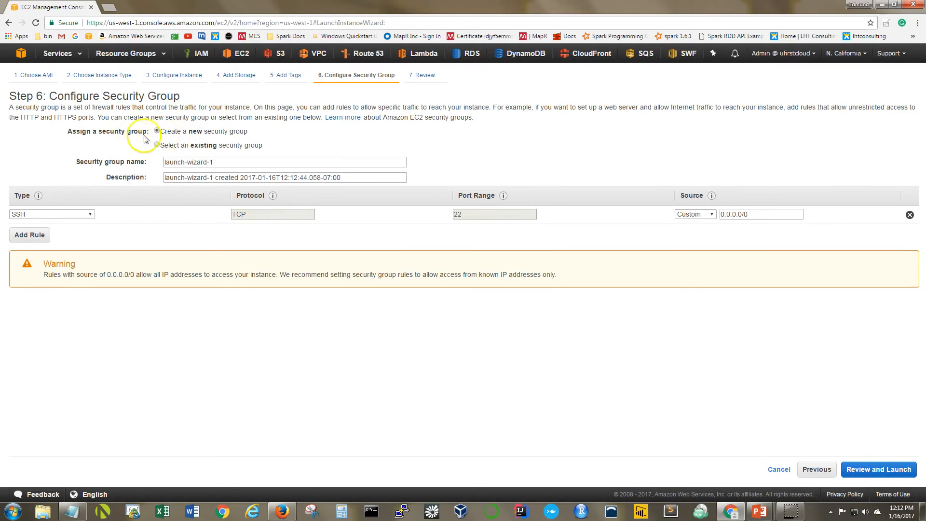
{"action": "left_click_drag", "start_coordinate": [216, 163], "coordinate": [117, 161]}
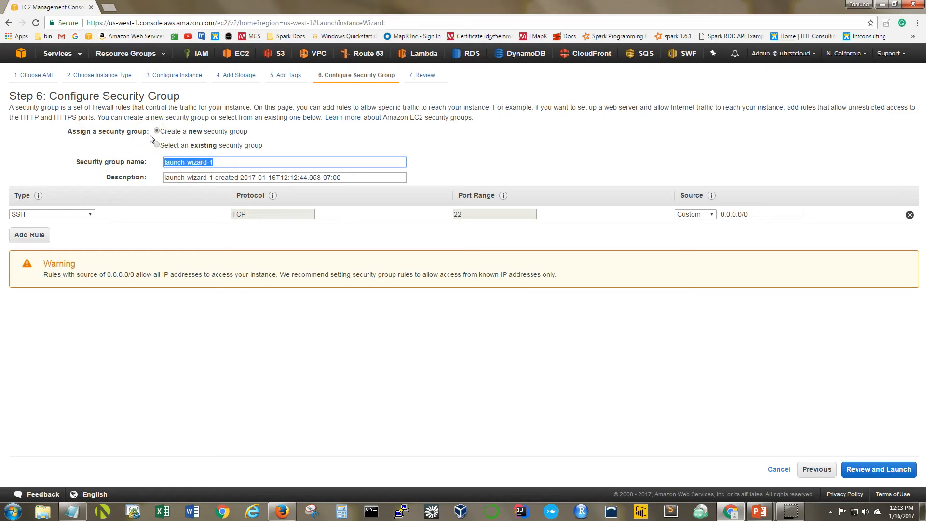
{"action": "type", "text": "DMZ-SEC-GRP"}
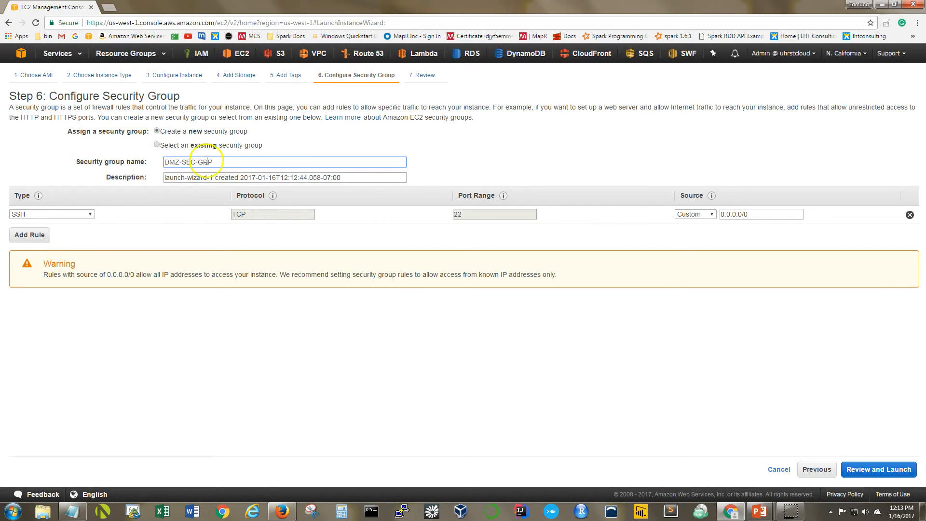
{"action": "left_click_drag", "start_coordinate": [212, 162], "coordinate": [149, 164]}
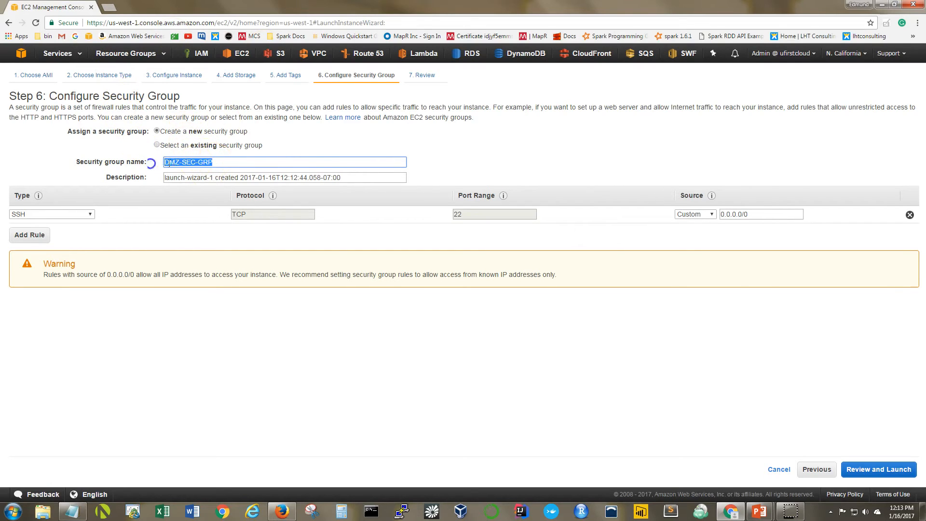
{"action": "right_click", "coordinate": [166, 163]}
{"action": "left_click", "coordinate": [194, 182]}
{"action": "left_click_drag", "start_coordinate": [345, 176], "coordinate": [86, 163]}
{"action": "key", "text": "ctrl+v"}
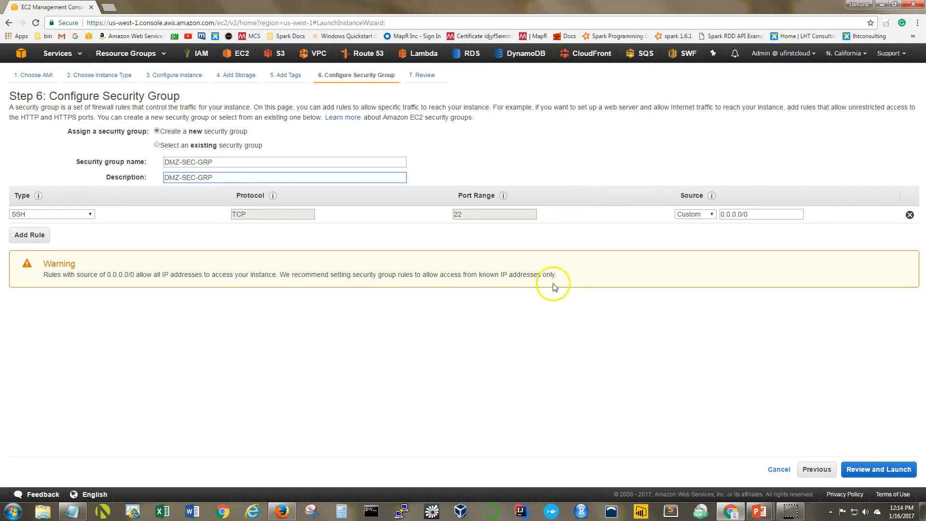
Step: Add an HTTP rule on port 80 with source 0.0.0.0/0 to the security group and proceed to the launch review
{"action": "left_click", "coordinate": [40, 238]}
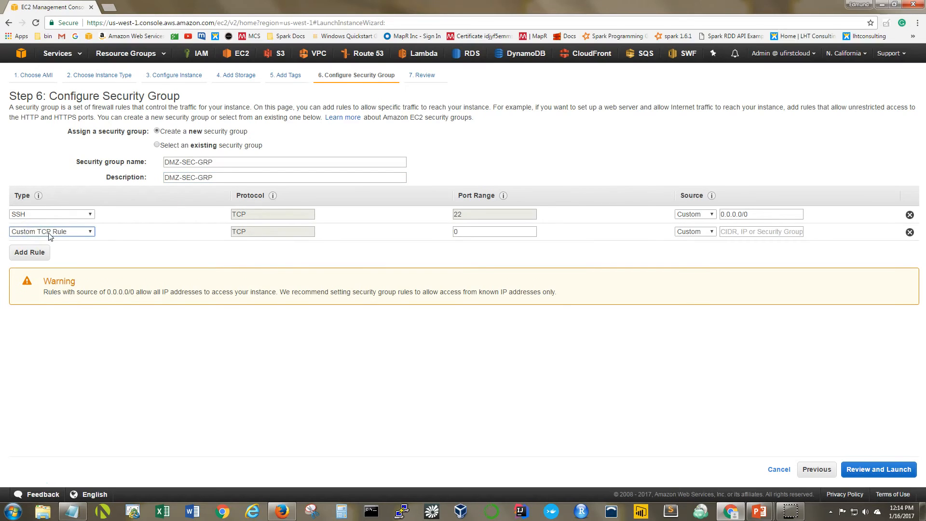
{"action": "left_click", "coordinate": [48, 232]}
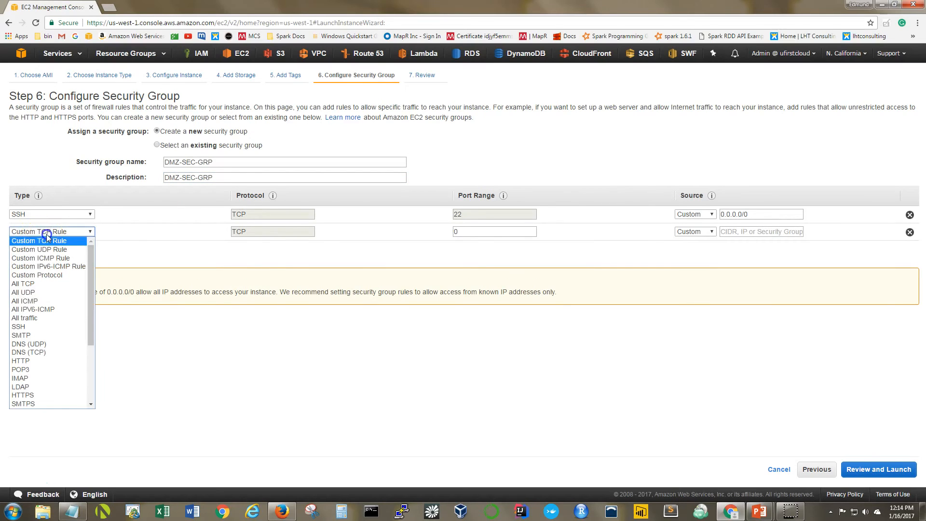
{"action": "left_click", "coordinate": [29, 362]}
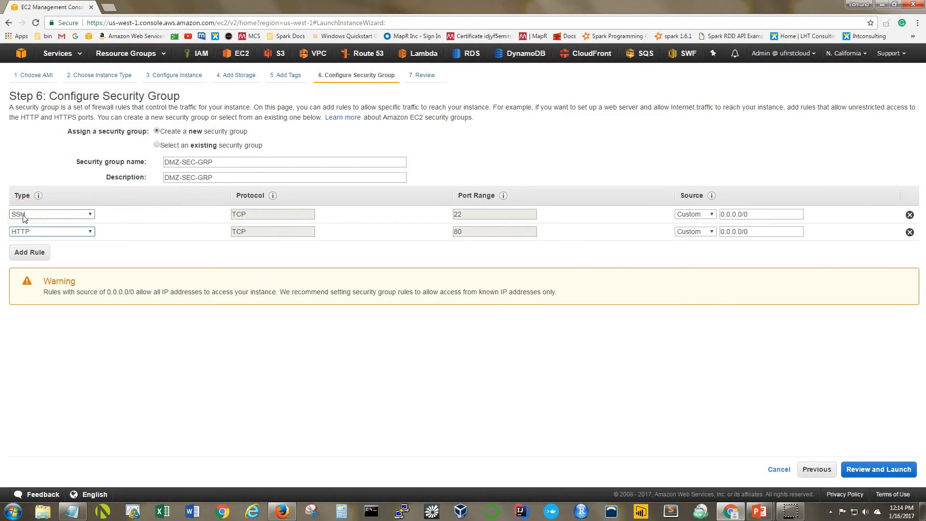
{"action": "left_click", "coordinate": [19, 235]}
{"action": "left_click", "coordinate": [807, 254]}
{"action": "left_click", "coordinate": [905, 475]}
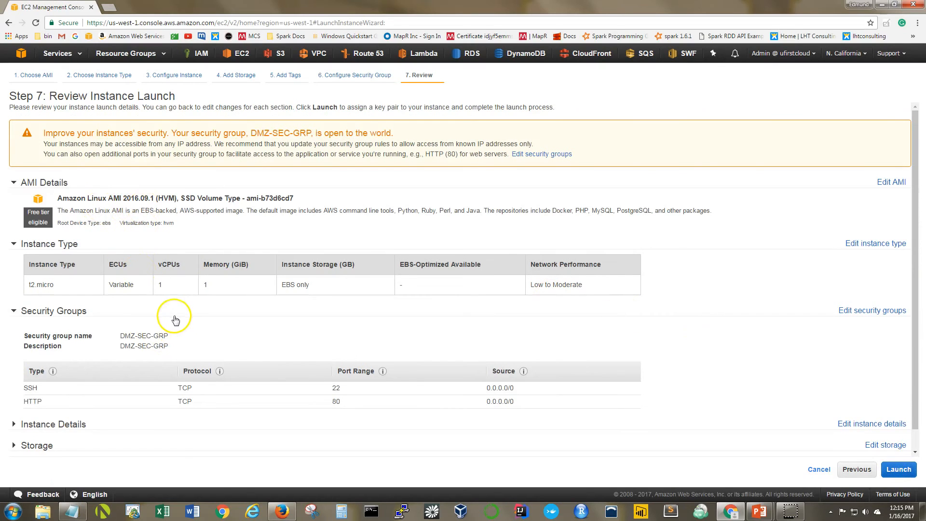
Step: Launch the instance with the existing key pair myNewKeyPair, acknowledging private key access, and open WebServer-001's details in the instance list
{"action": "scroll", "coordinate": [174, 316], "scroll_direction": "down", "scroll_amount": 1}
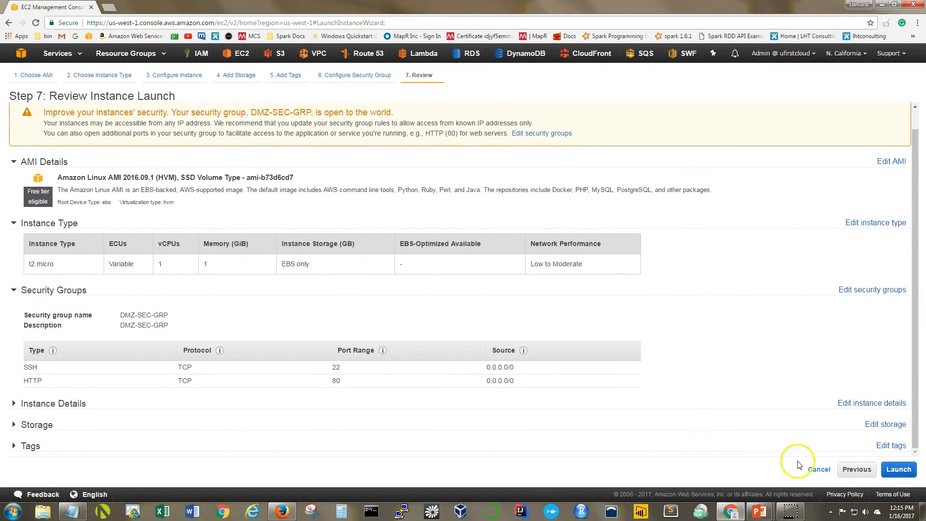
{"action": "left_click", "coordinate": [900, 470]}
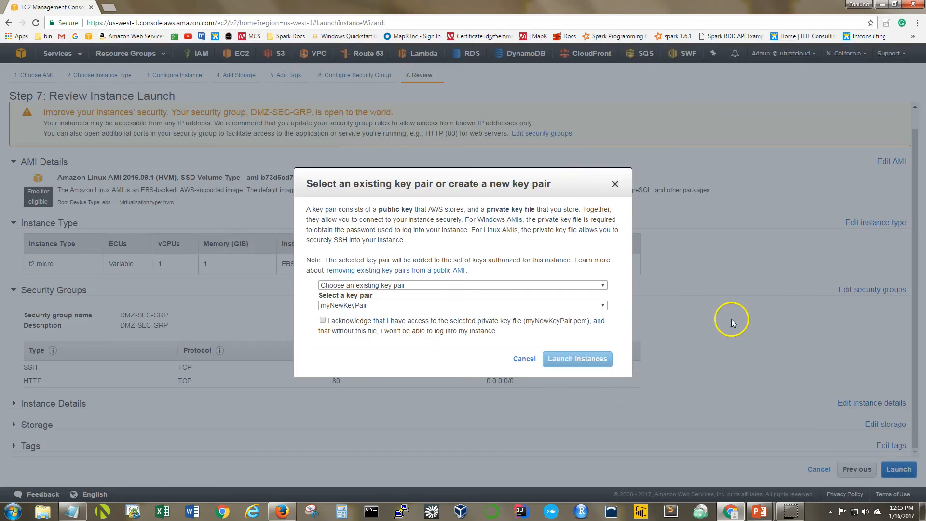
{"action": "left_click", "coordinate": [323, 320]}
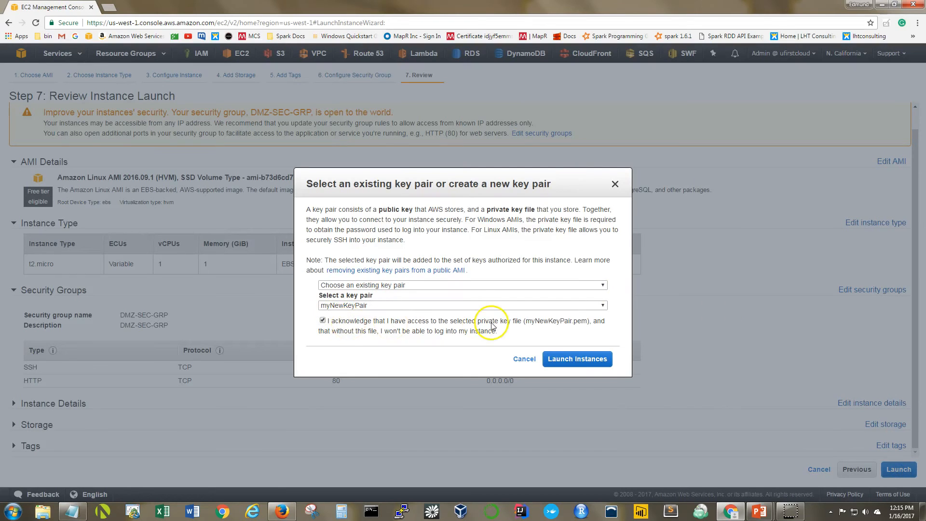
{"action": "left_click", "coordinate": [587, 361]}
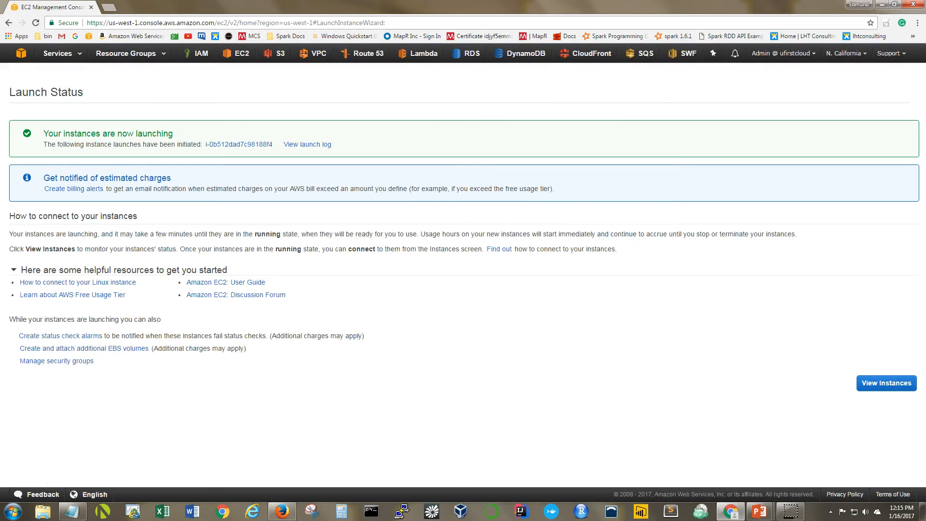
{"action": "left_click", "coordinate": [878, 383]}
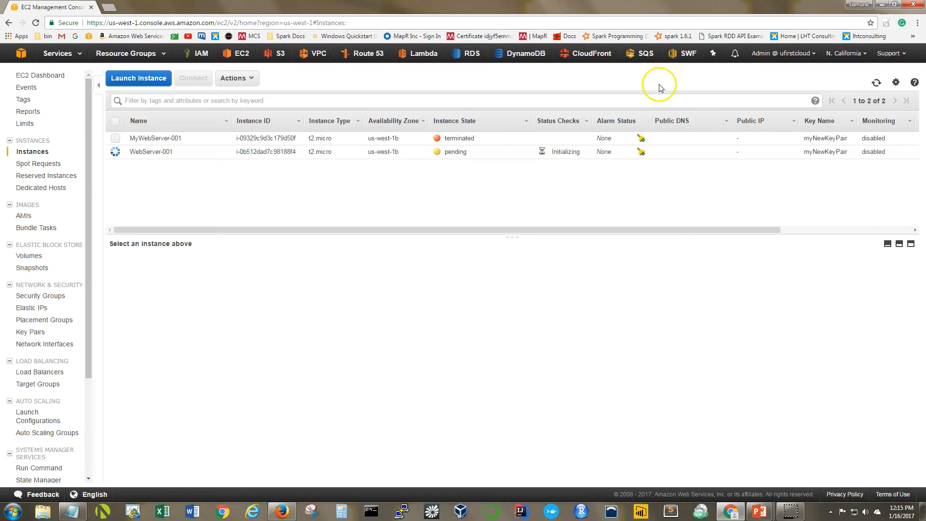
{"action": "left_click", "coordinate": [162, 152]}
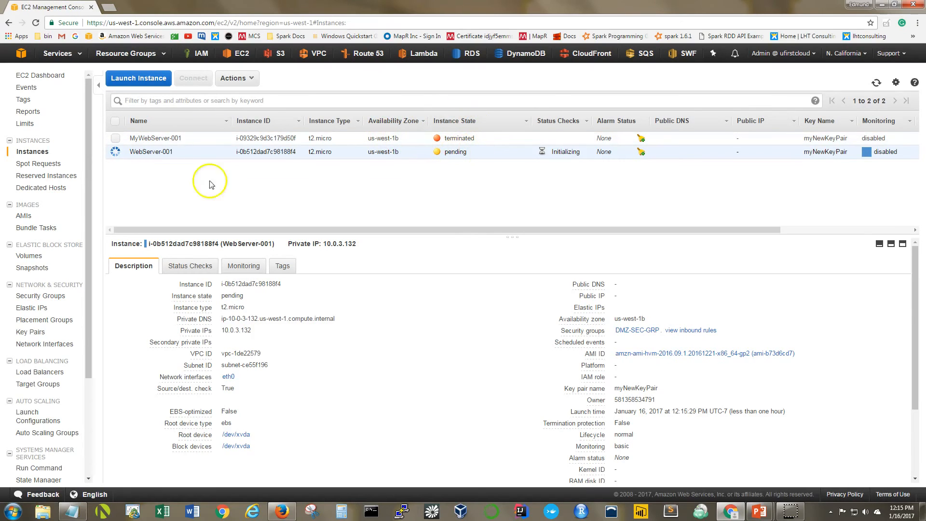
Step: Open PuTTY and copy WebServer-001's public IP address from its details in the EC2 console
{"action": "mouse_move", "coordinate": [149, 158]}
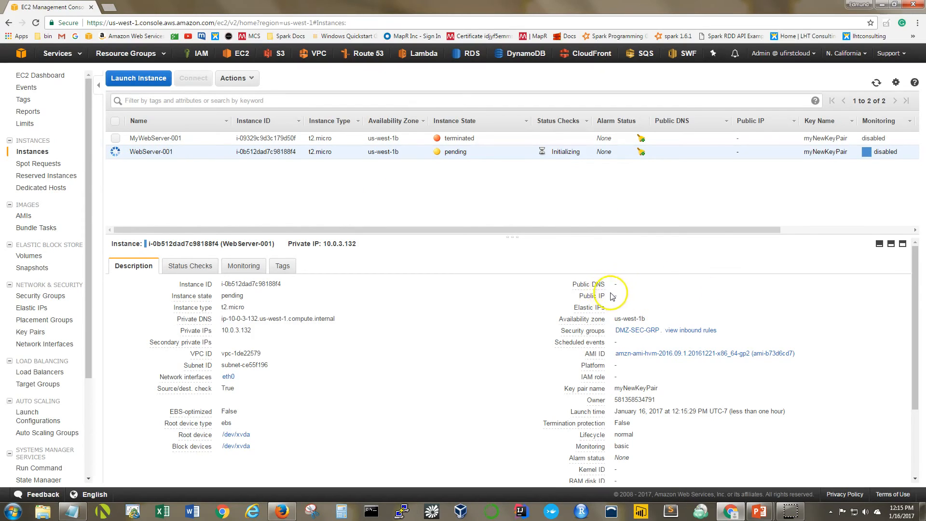
{"action": "mouse_move", "coordinate": [608, 309]}
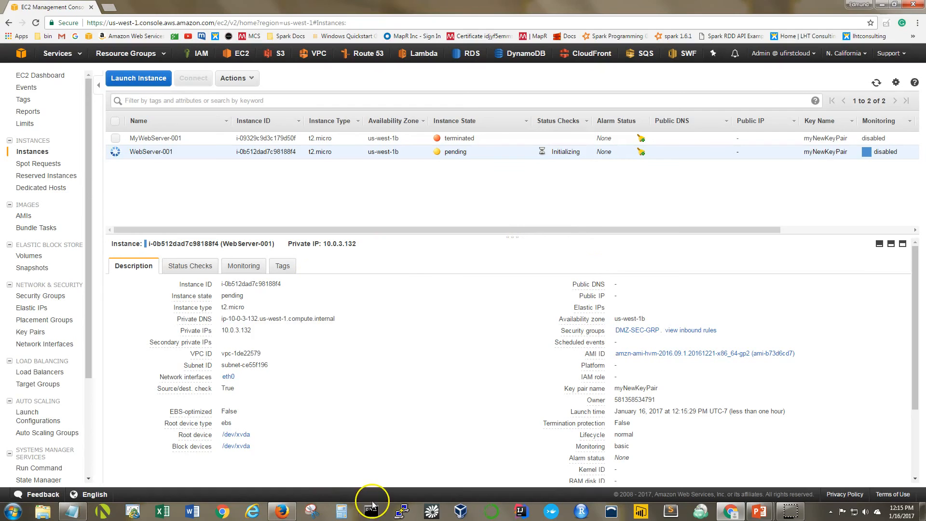
{"action": "left_click", "coordinate": [403, 512]}
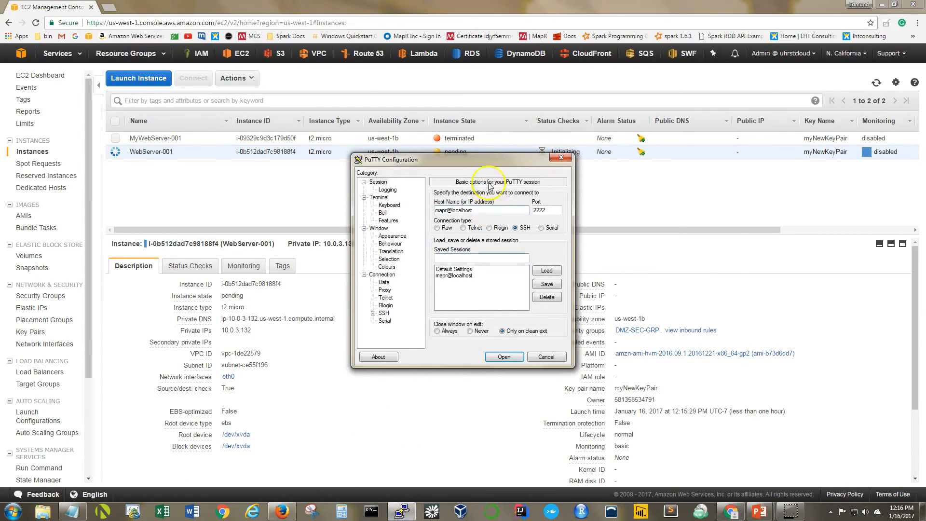
{"action": "left_click_drag", "start_coordinate": [483, 160], "coordinate": [474, 200]}
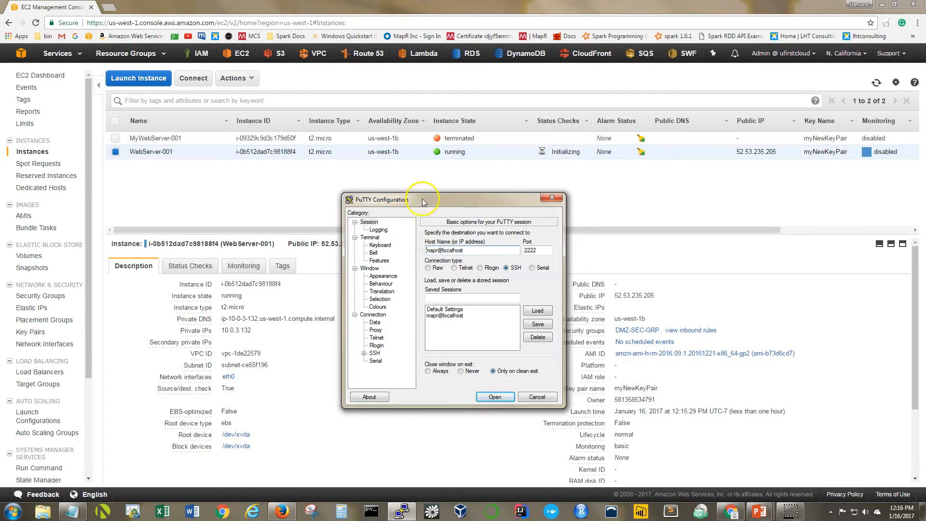
{"action": "left_click_drag", "start_coordinate": [424, 200], "coordinate": [370, 184]}
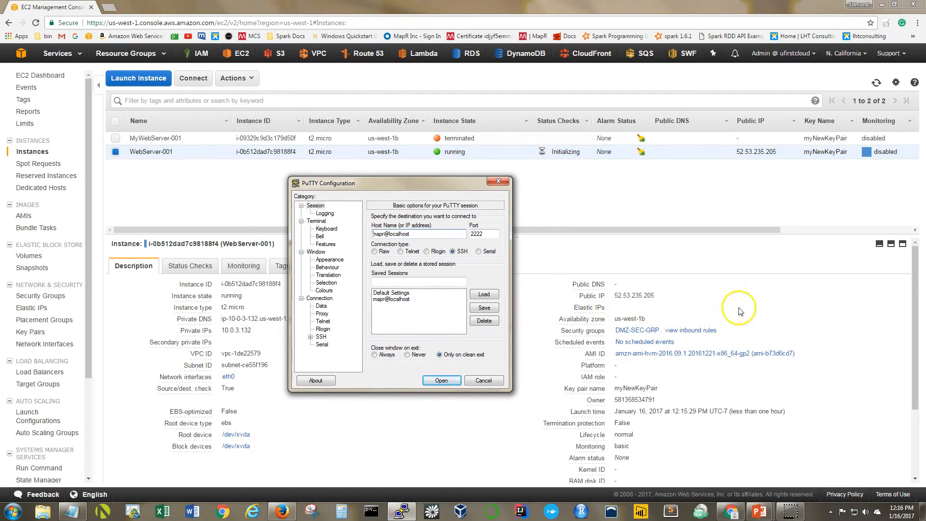
{"action": "left_click_drag", "start_coordinate": [611, 295], "coordinate": [656, 297]}
{"action": "right_click", "coordinate": [648, 296]}
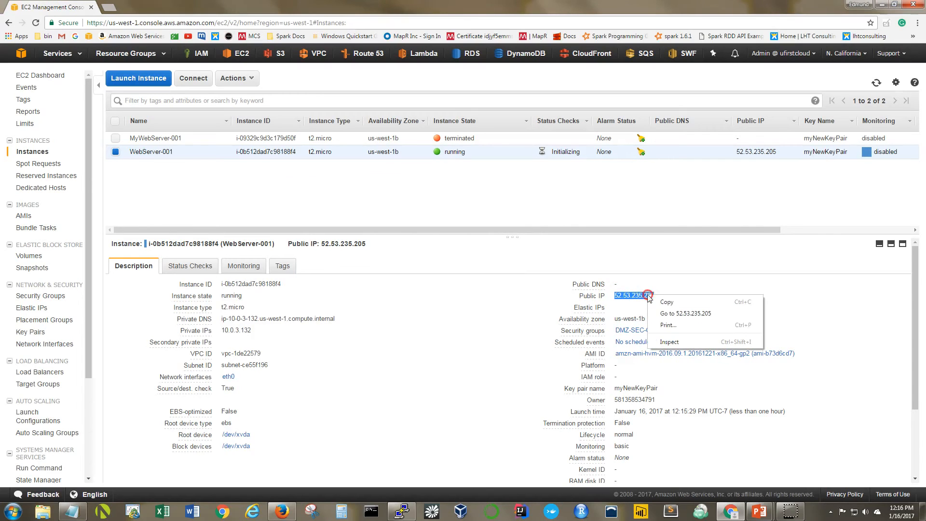
{"action": "left_click", "coordinate": [666, 302]}
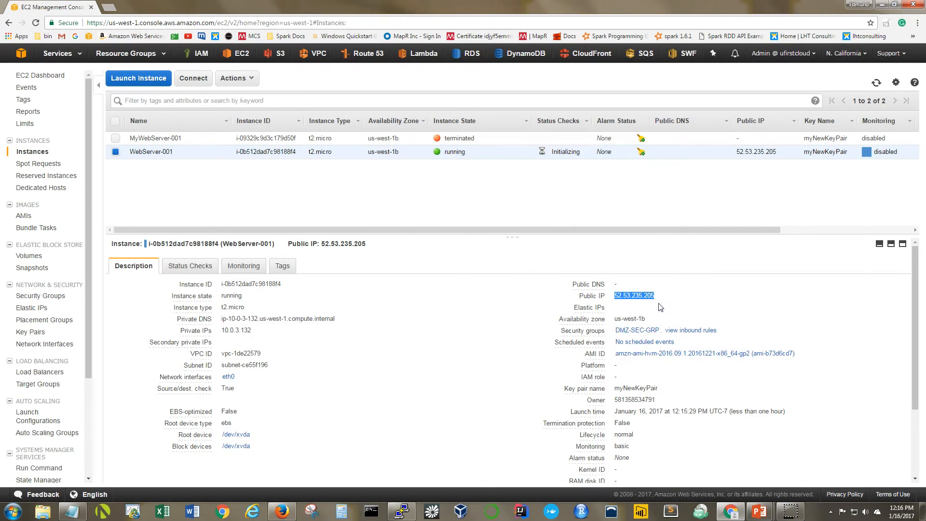
{"action": "left_click", "coordinate": [402, 512]}
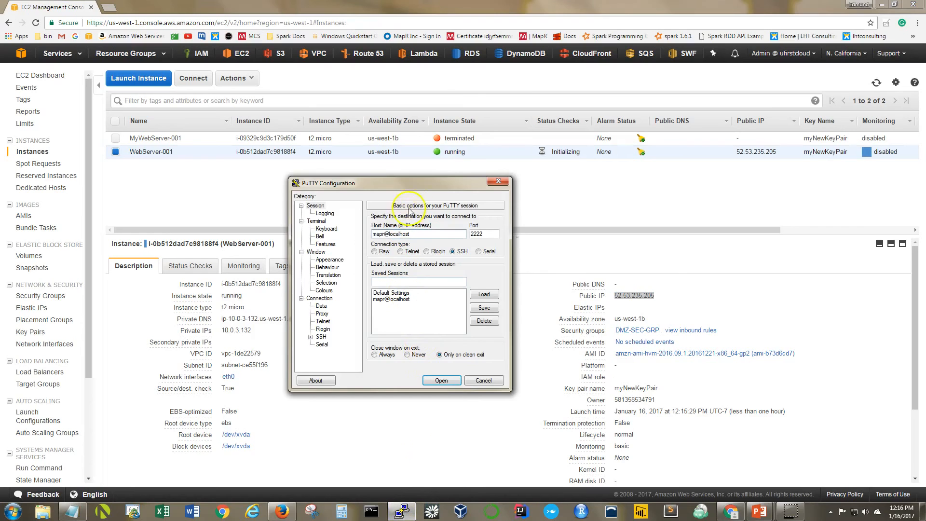
{"action": "left_click_drag", "start_coordinate": [417, 187], "coordinate": [528, 147]}
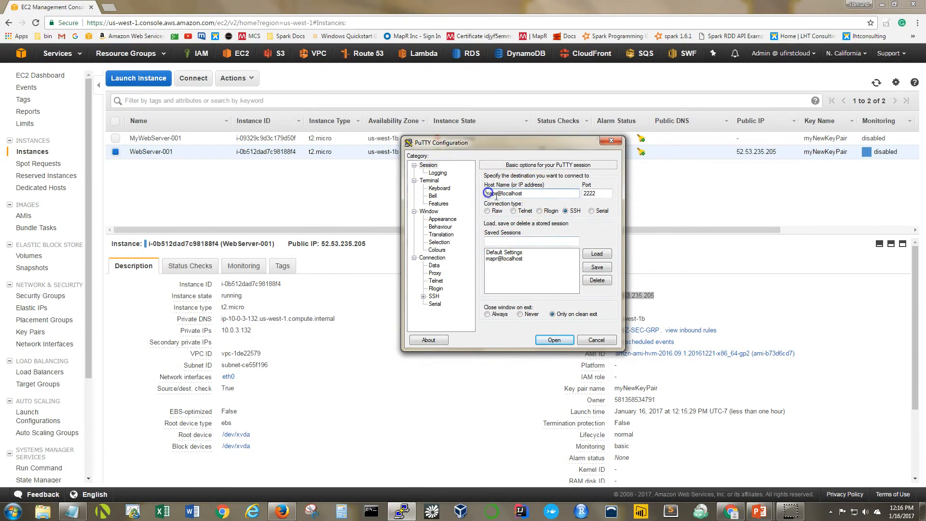
{"action": "left_click_drag", "start_coordinate": [531, 194], "coordinate": [455, 204]}
{"action": "type", "text": "ec2-user@"}
{"action": "key", "text": "ctrl+v"}
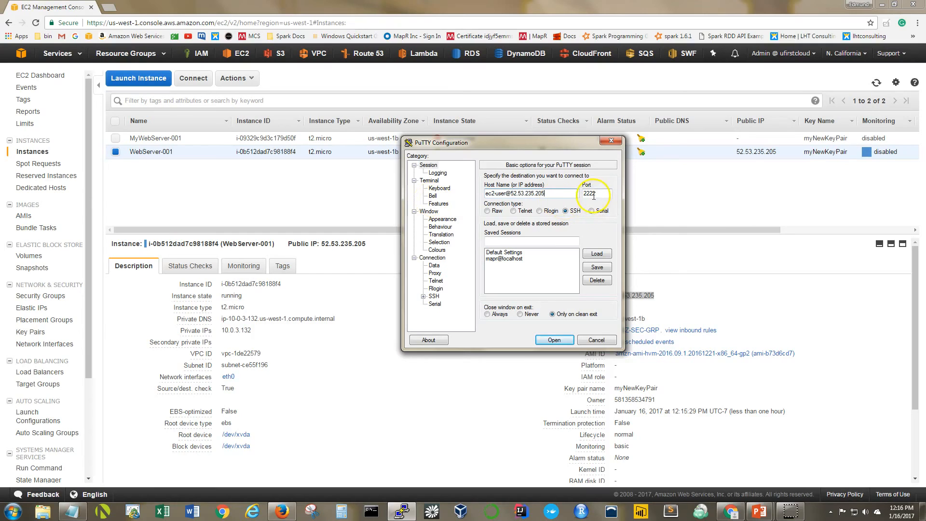
{"action": "left_click_drag", "start_coordinate": [590, 194], "coordinate": [563, 195]}
{"action": "key", "text": "BackSpace"}
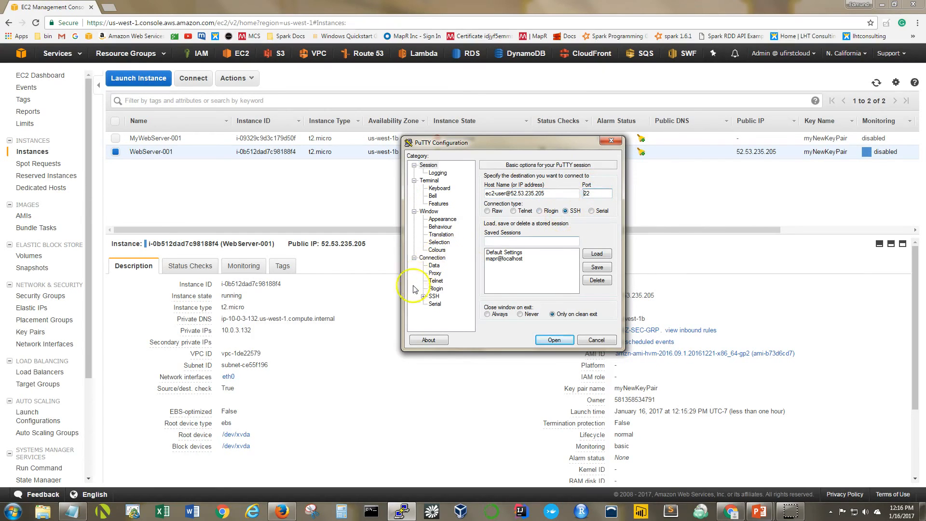
Step: Choose myNewKeyPair.ppk from the Downloads folder as the private key file for SSH authentication
{"action": "left_click", "coordinate": [423, 296]}
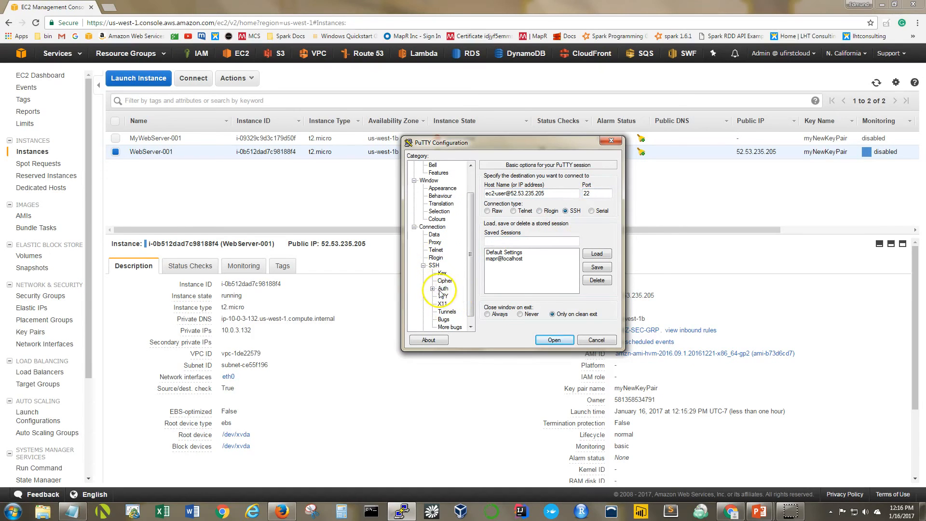
{"action": "left_click", "coordinate": [443, 289]}
{"action": "left_click", "coordinate": [597, 275]}
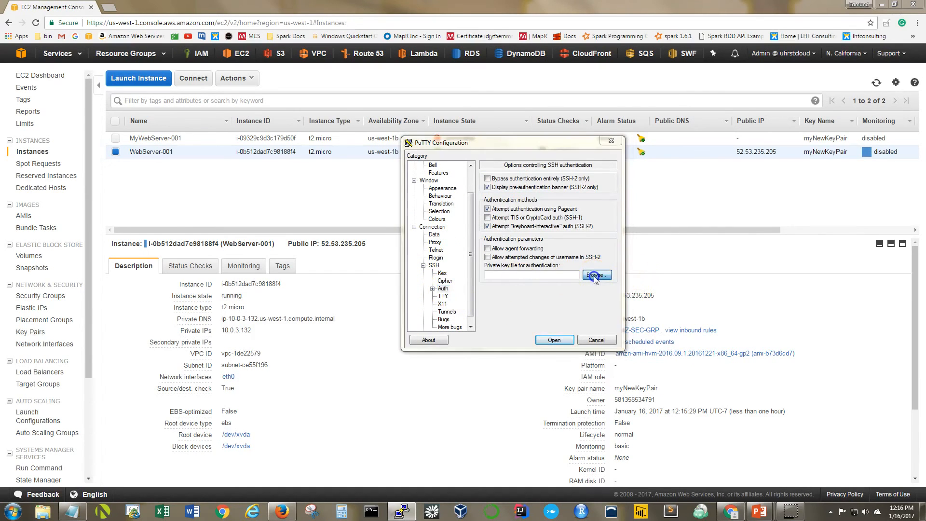
{"action": "left_click_drag", "start_coordinate": [859, 244], "coordinate": [859, 338]}
{"action": "left_click", "coordinate": [673, 338]}
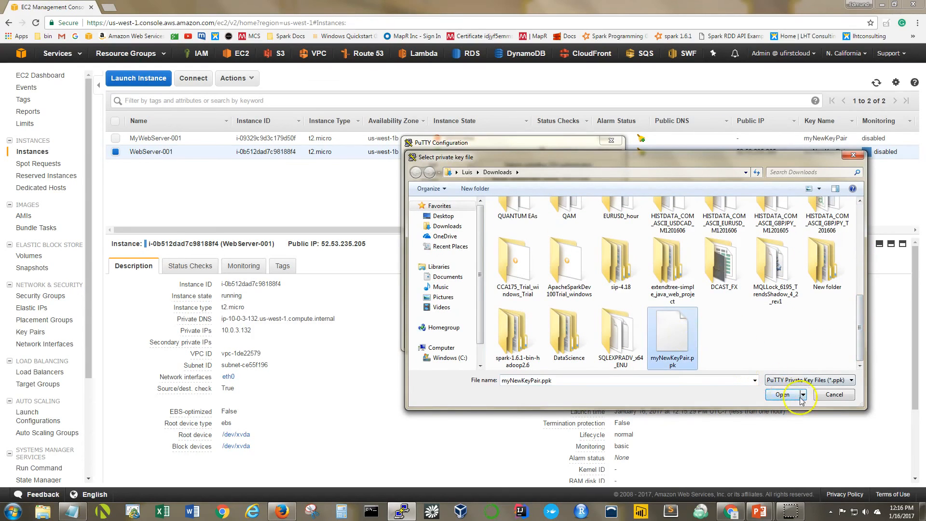
{"action": "left_click", "coordinate": [781, 394]}
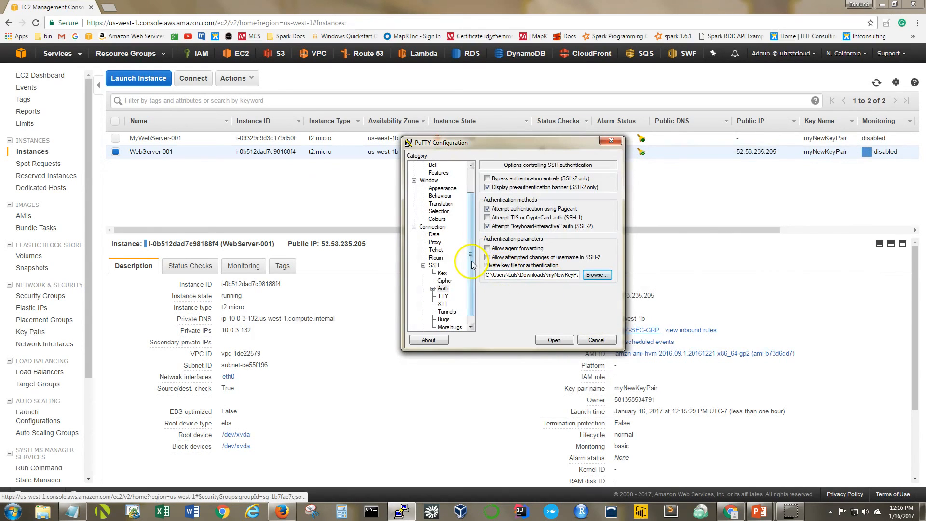
Step: Return to the basic session options, open the SSH connection and accept the server's host key into the cache
{"action": "scroll", "coordinate": [444, 289], "scroll_direction": "up", "scroll_amount": 2}
{"action": "left_click", "coordinate": [429, 165]}
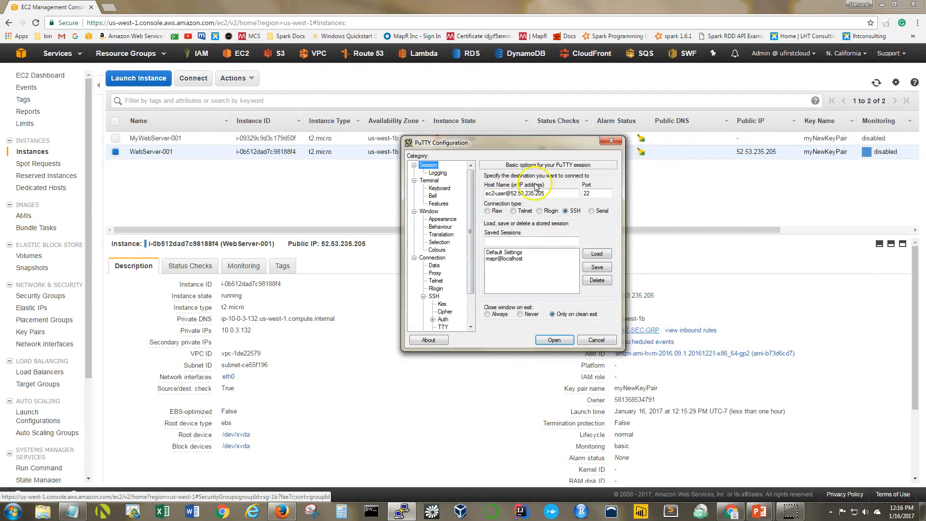
{"action": "left_click", "coordinate": [554, 339]}
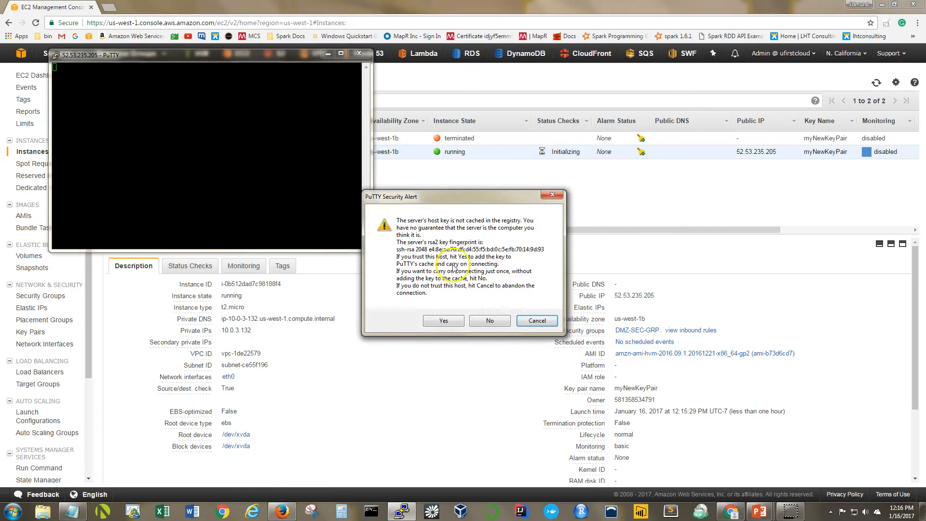
{"action": "left_click", "coordinate": [443, 321]}
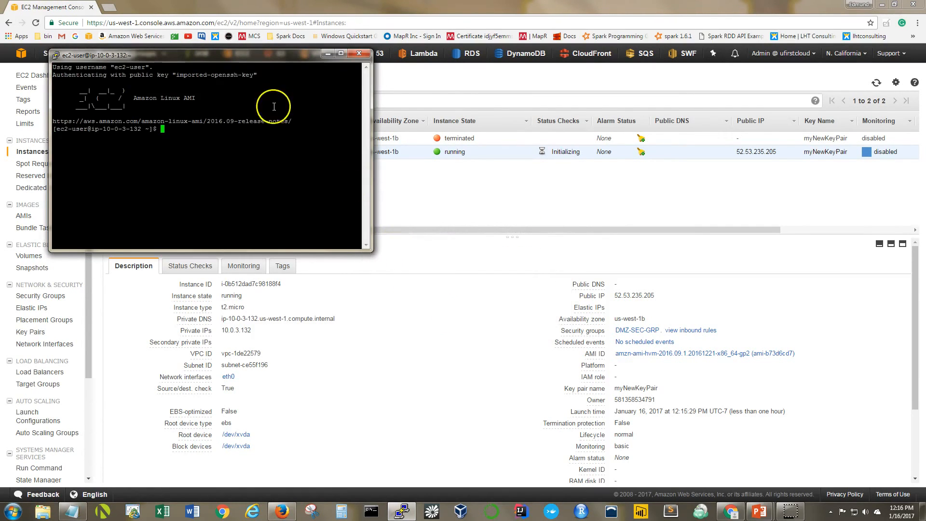
Step: Enlarge the terminal window and switch to the root user with sudo su
{"action": "left_click_drag", "start_coordinate": [248, 56], "coordinate": [477, 171]}
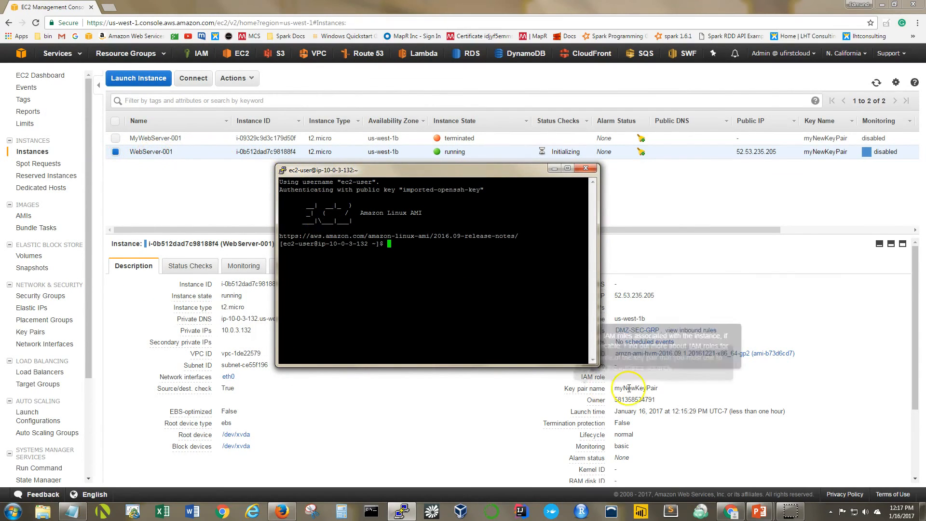
{"action": "left_click_drag", "start_coordinate": [597, 367], "coordinate": [819, 481]}
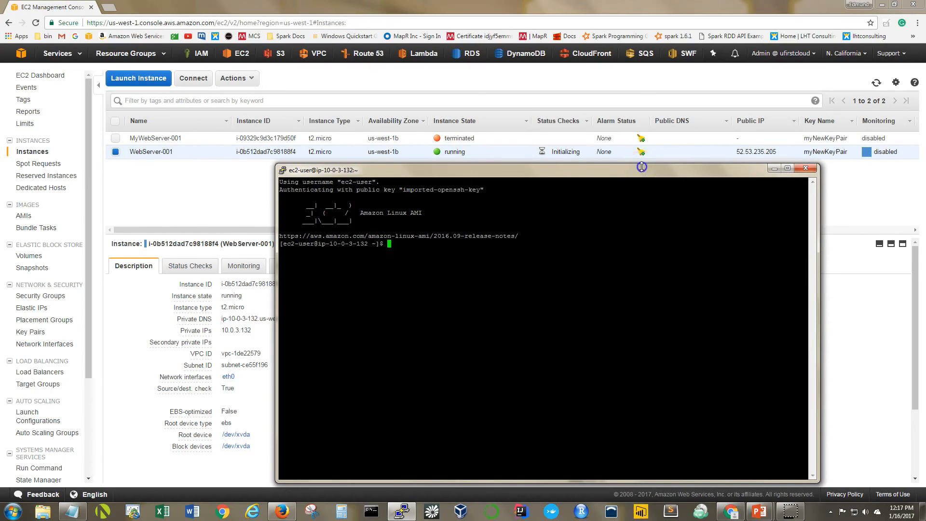
{"action": "left_click_drag", "start_coordinate": [642, 165], "coordinate": [641, 72]}
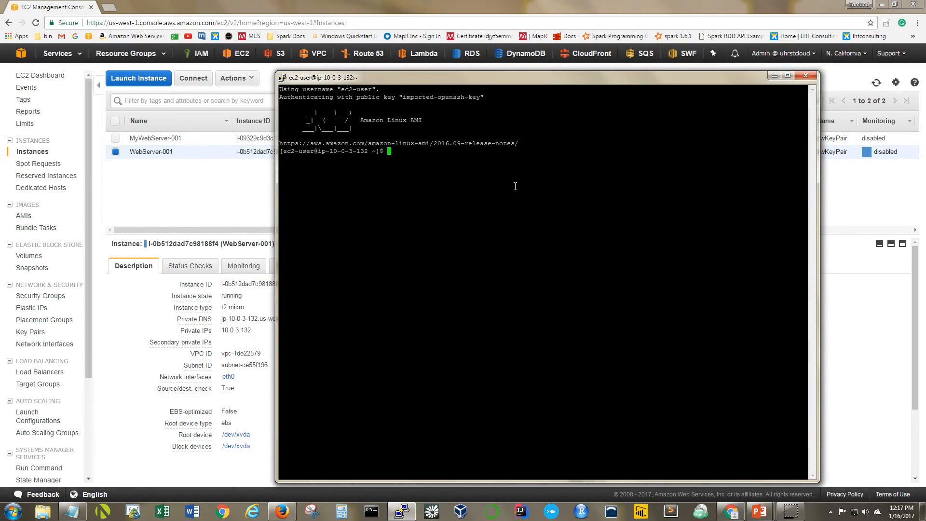
{"action": "type", "text": "sudo su"}
{"action": "key", "text": "Return"}
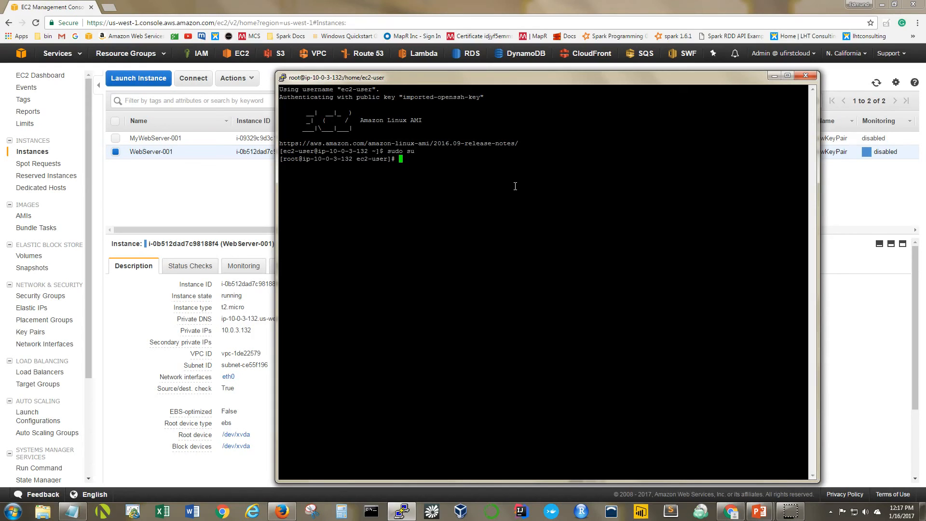
Step: Change to the /var/www/html directory, list its contents with ll and check the working directory with pwd
{"action": "type", "text": "pwd"}
{"action": "key", "text": "Return"}
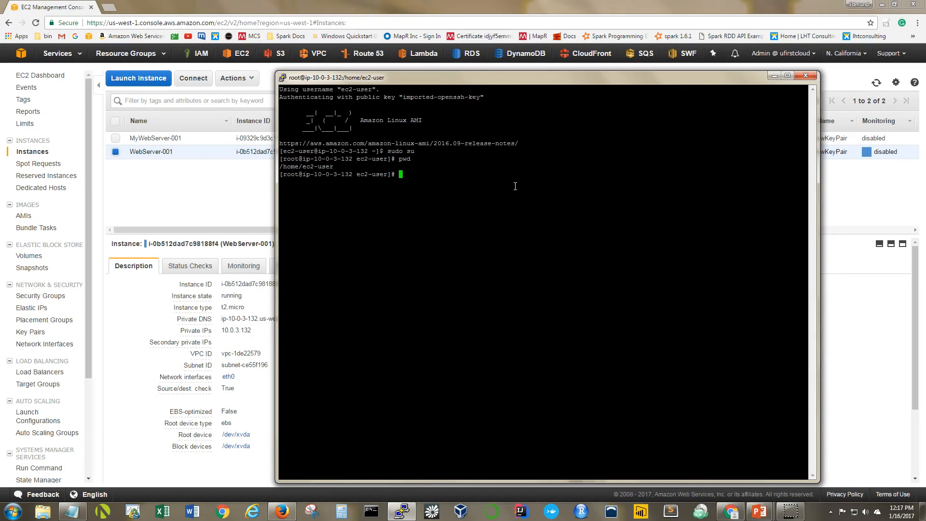
{"action": "type", "text": "cd /var/www/htp"}
{"action": "key", "text": "BackSpace"}
{"action": "type", "text": "ml"}
{"action": "key", "text": "Return"}
{"action": "type", "text": "ll"}
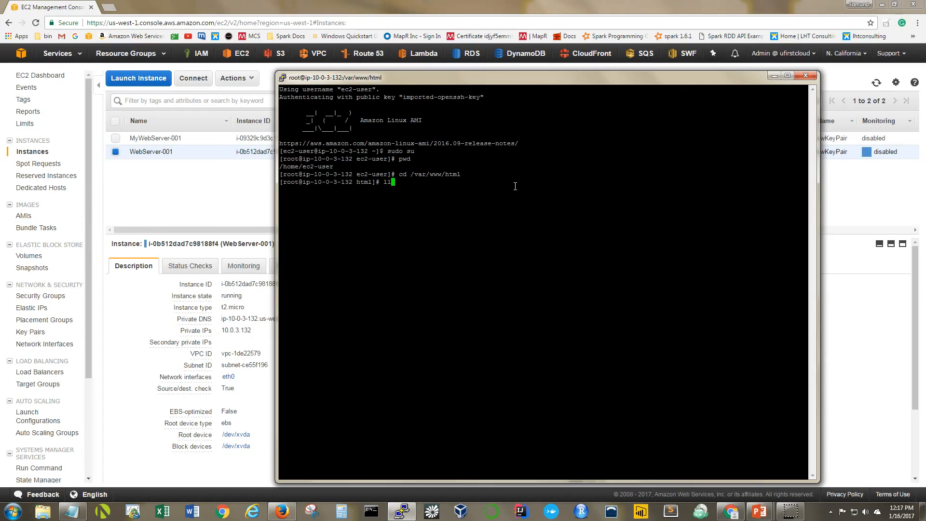
{"action": "key", "text": "Return"}
{"action": "type", "text": "pwe"}
{"action": "key", "text": "Return"}
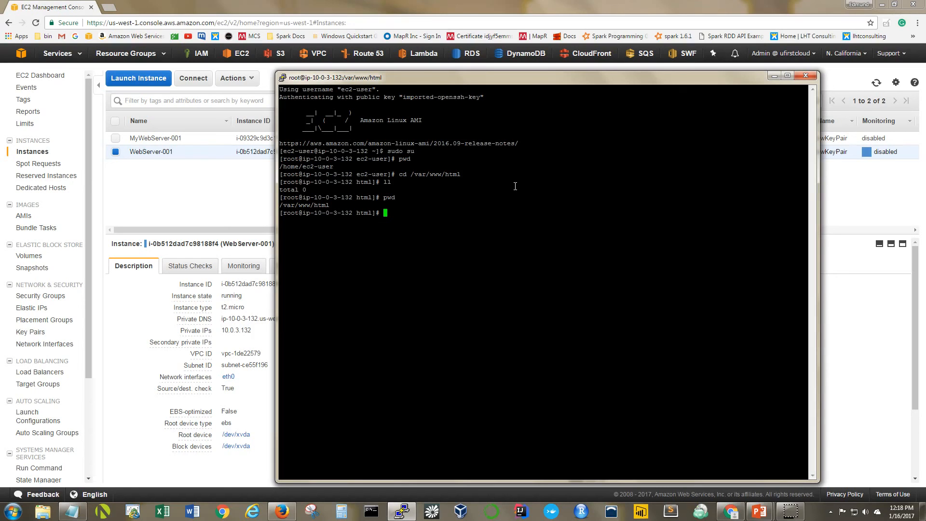
Step: Create index.html in vi containing <html><h1>Hello everyone! If you can see this, it worked!</html></h1>, then save and quit
{"action": "type", "text": "vi index.html"}
{"action": "key", "text": "Return"}
{"action": "key", "text": "i"}
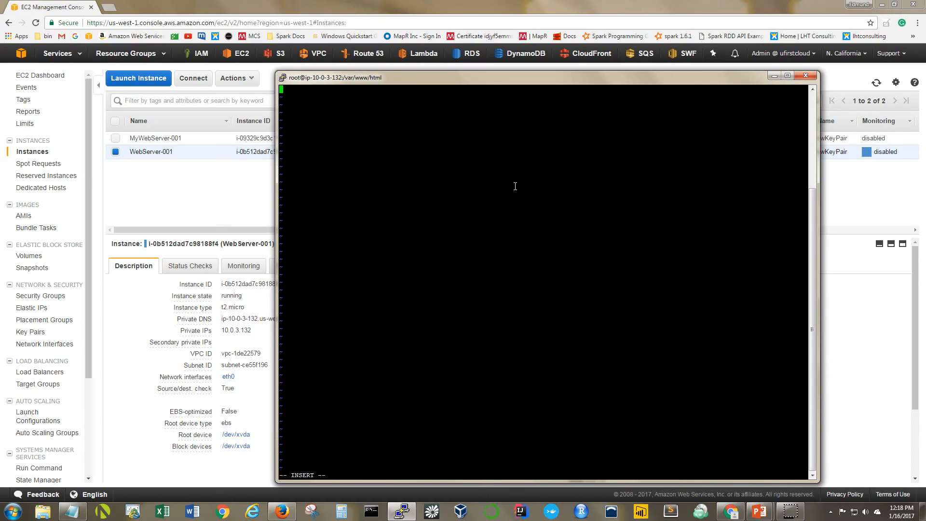
{"action": "type", "text": "<html><h1>"}
{"action": "left_click", "coordinate": [604, 173]}
{"action": "type", "text": "Hello "}
{"action": "type", "text": "ever"}
{"action": "type", "text": "yone"}
{"action": "type", "text": "! Iv"}
{"action": "type", "text": " you can see this"}
{"action": "type", "text": ", "}
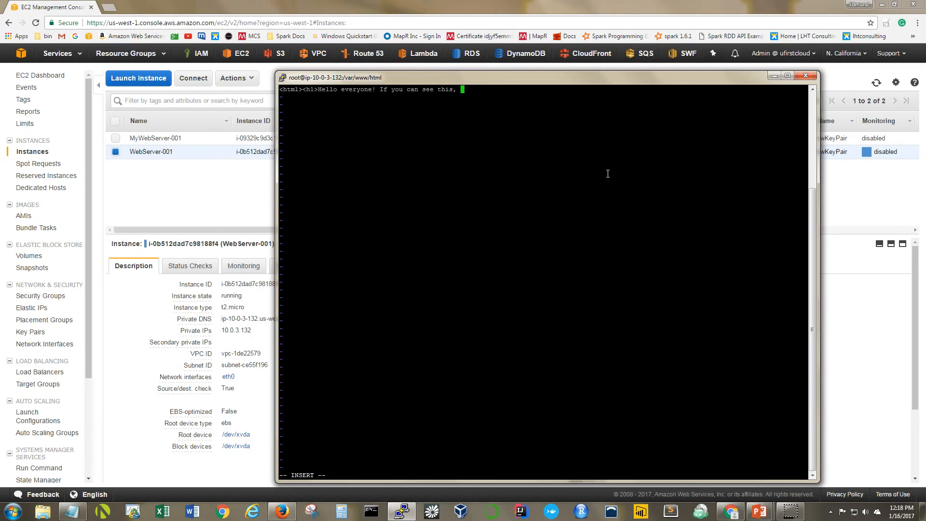
{"action": "type", "text": "it worked!</html></h1>"}
{"action": "key", "text": "Escape"}
{"action": "type", "text": ":wq"}
{"action": "key", "text": "Return"}
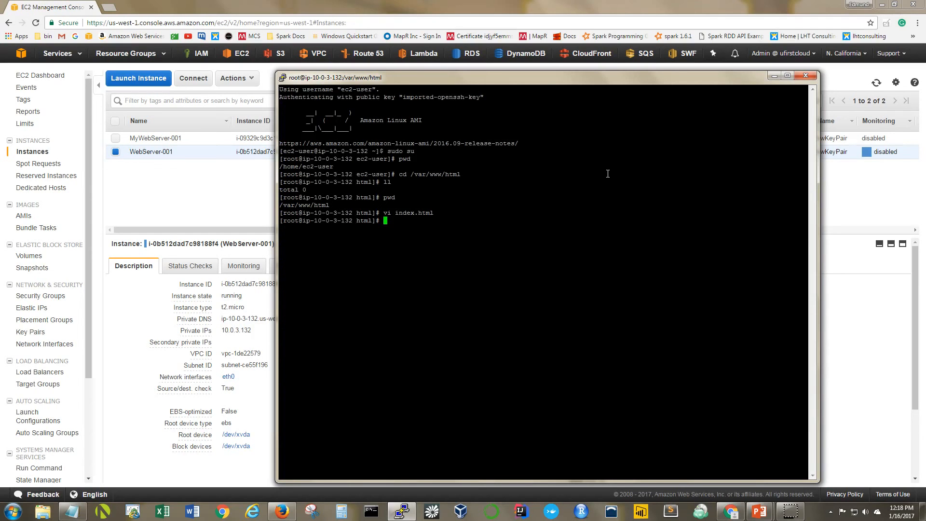
Step: List the web directory with ll and display the contents of index.html with more
{"action": "type", "text": "ll"}
{"action": "key", "text": "Return"}
{"action": "type", "text": "more"}
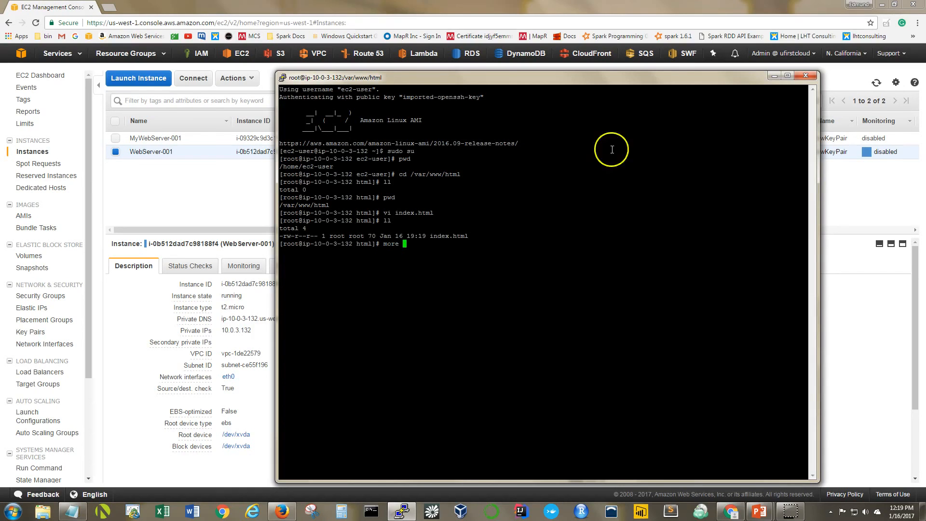
{"action": "left_click_drag", "start_coordinate": [431, 238], "coordinate": [468, 238]}
{"action": "right_click", "coordinate": [458, 215]}
{"action": "key", "text": "Return"}
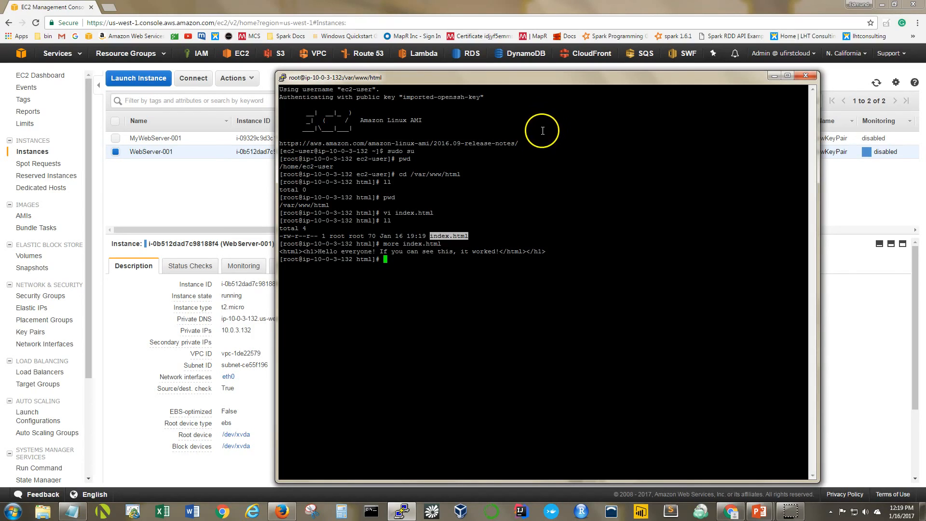
Step: In the EC2 console, take WebServer-001's public IP address and open its web page in a new tab
{"action": "left_click", "coordinate": [468, 14]}
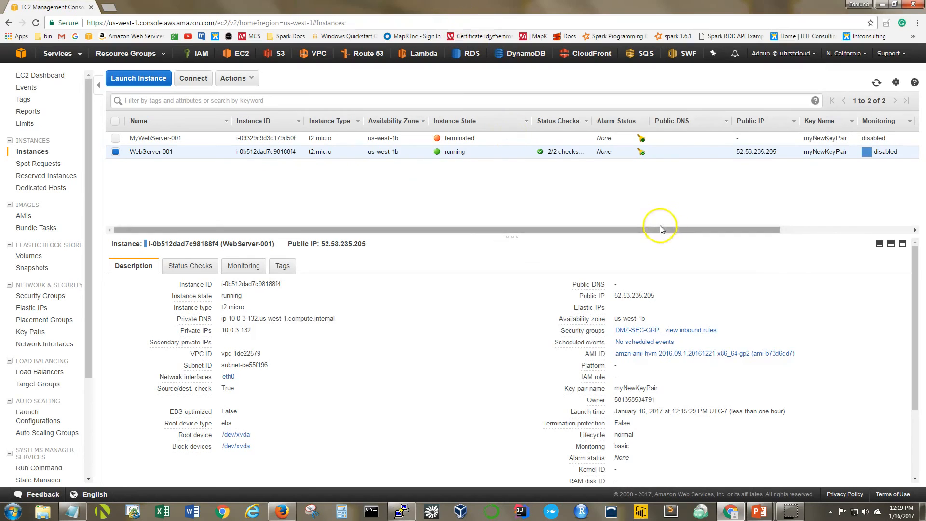
{"action": "double_click", "coordinate": [639, 296]}
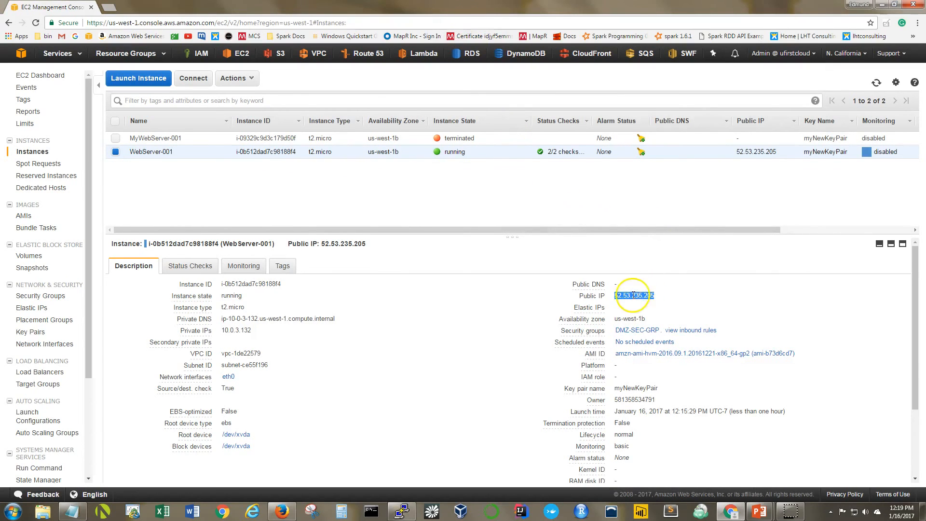
{"action": "right_click", "coordinate": [619, 298]}
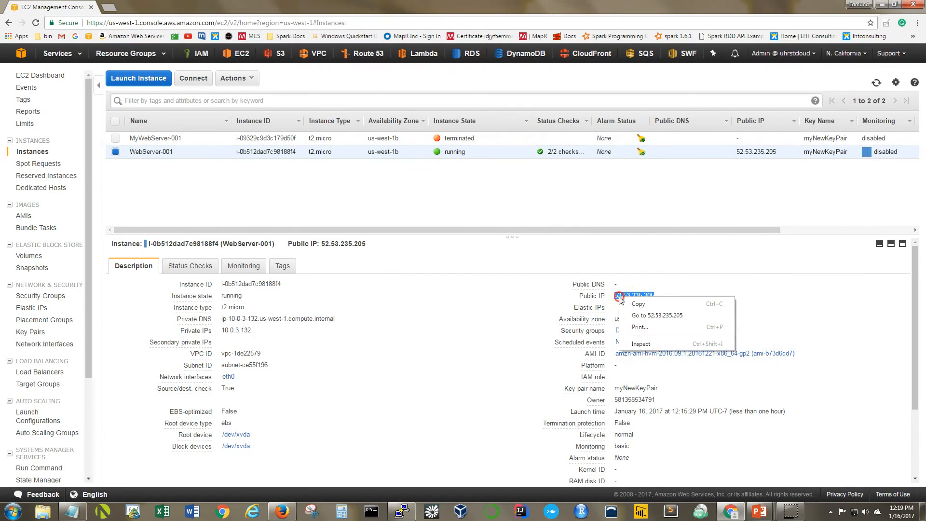
{"action": "left_click", "coordinate": [647, 315]}
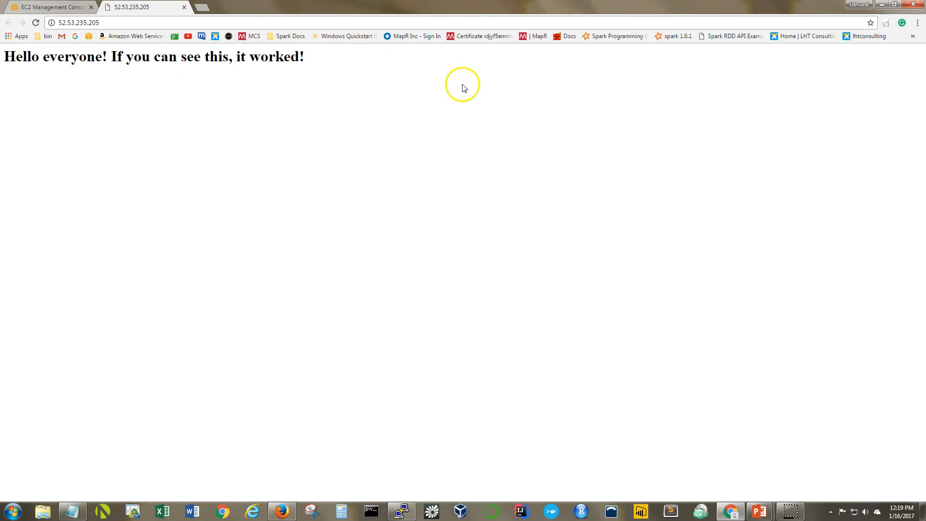
Step: Return to the EC2 console page, bring the PuTTY terminal back to the front and move its window higher
{"action": "left_click", "coordinate": [67, 7]}
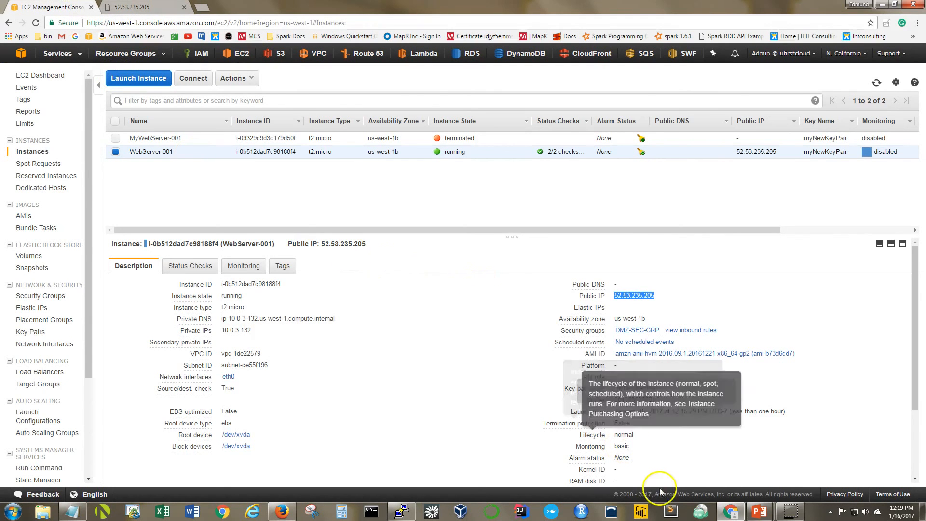
{"action": "left_click", "coordinate": [402, 510]}
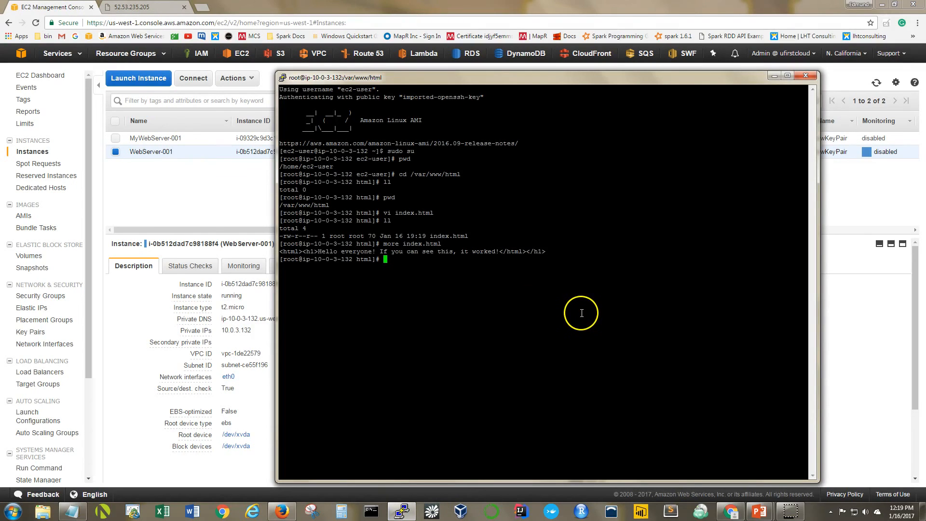
{"action": "left_click_drag", "start_coordinate": [591, 76], "coordinate": [580, 47]}
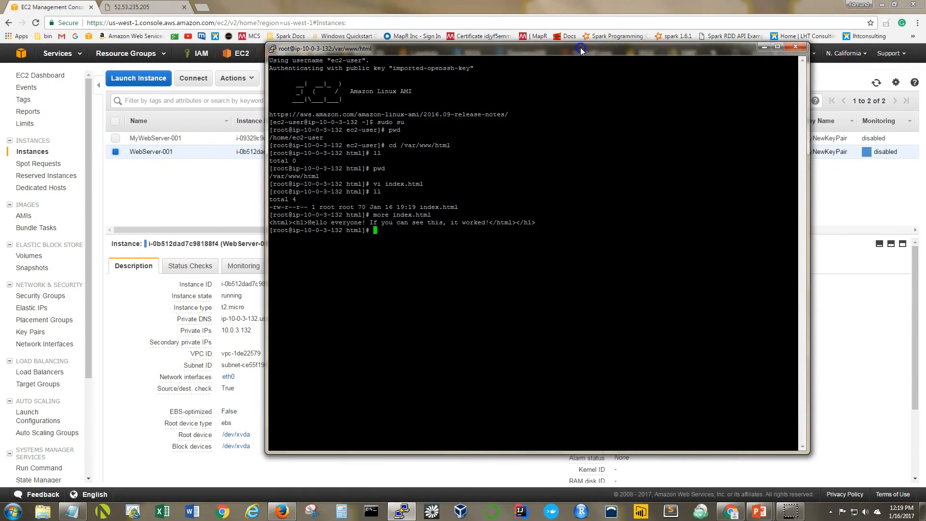